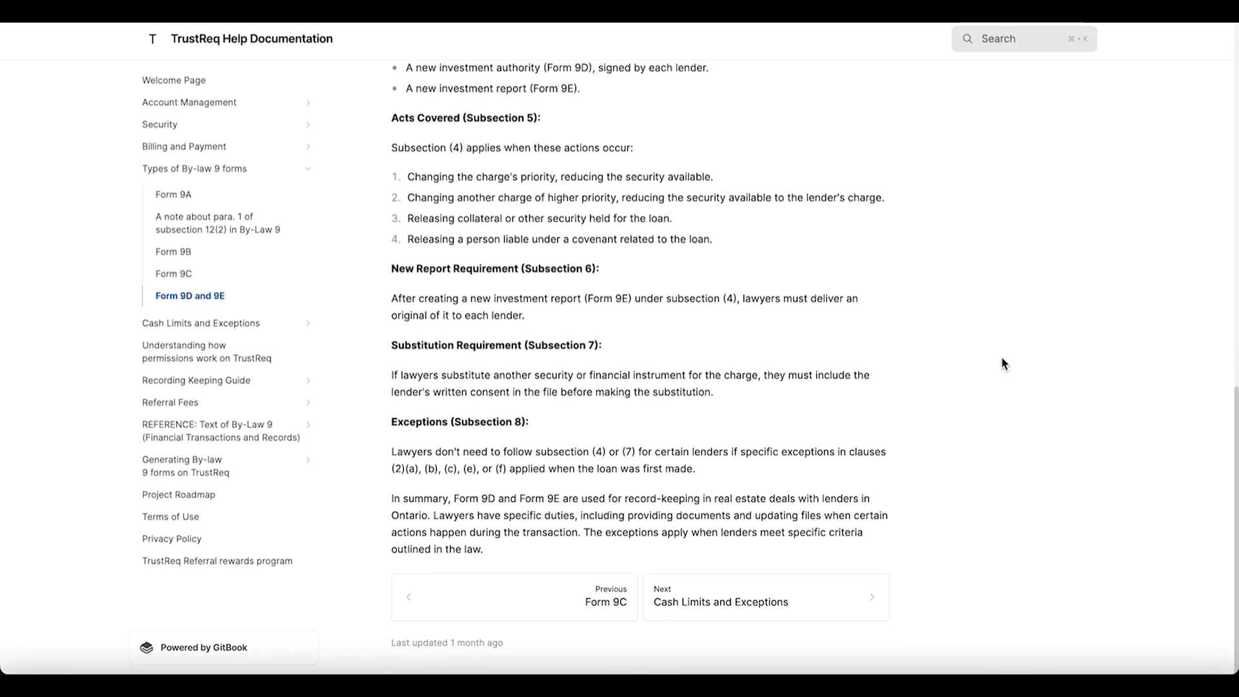
# Step: Review the Form 9D and 9E help article from the closing summary back up to the record-keeping rules
pyautogui.scroll(1, 1003, 363)
pyautogui.scroll(3, 1002, 359)
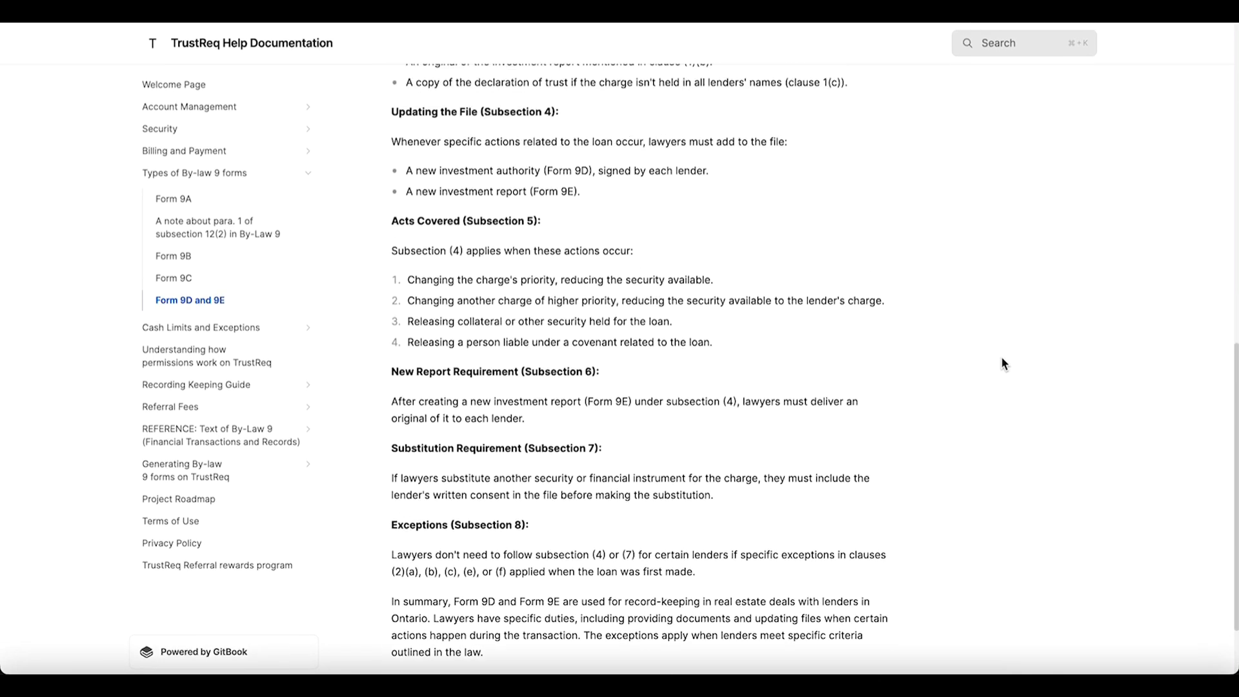
pyautogui.scroll(3, 1003, 363)
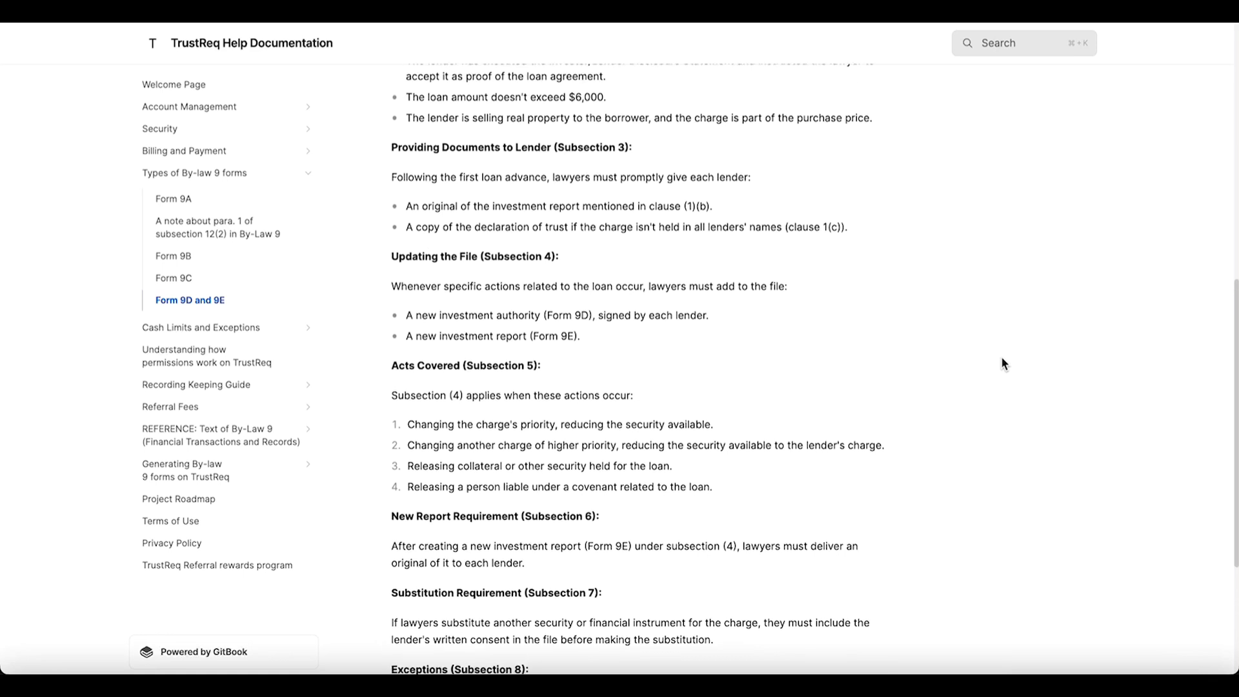
pyautogui.scroll(3, 1002, 362)
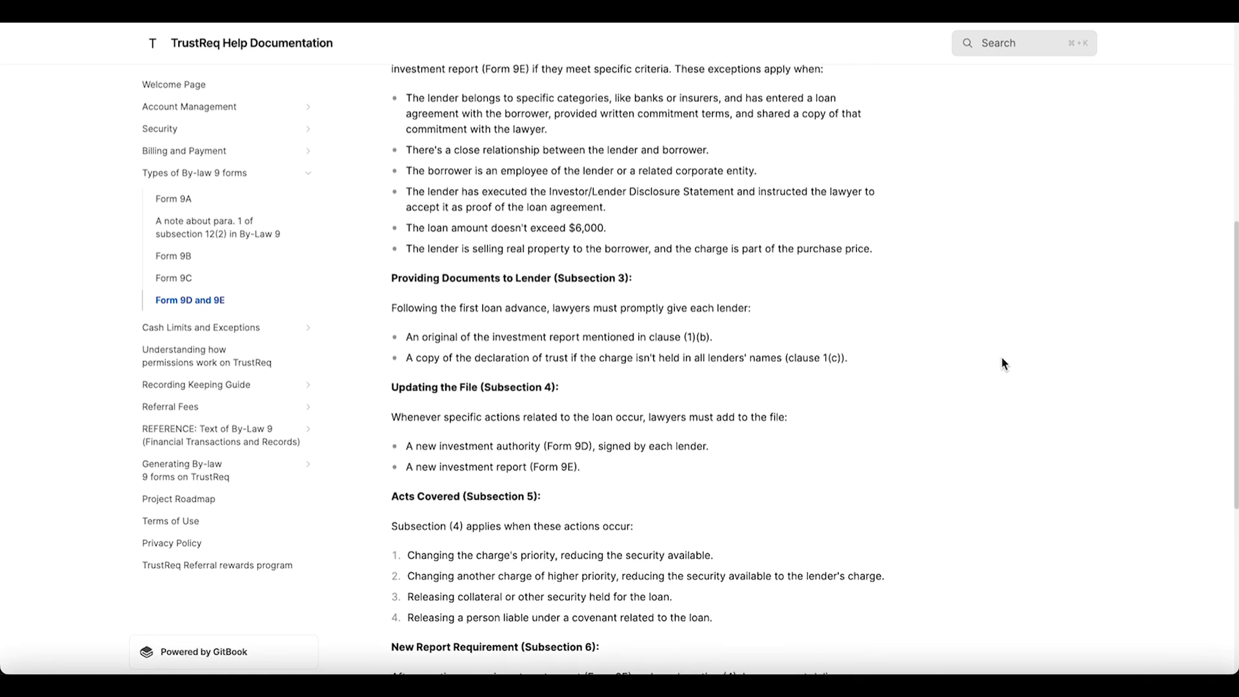
pyautogui.scroll(3, 1002, 363)
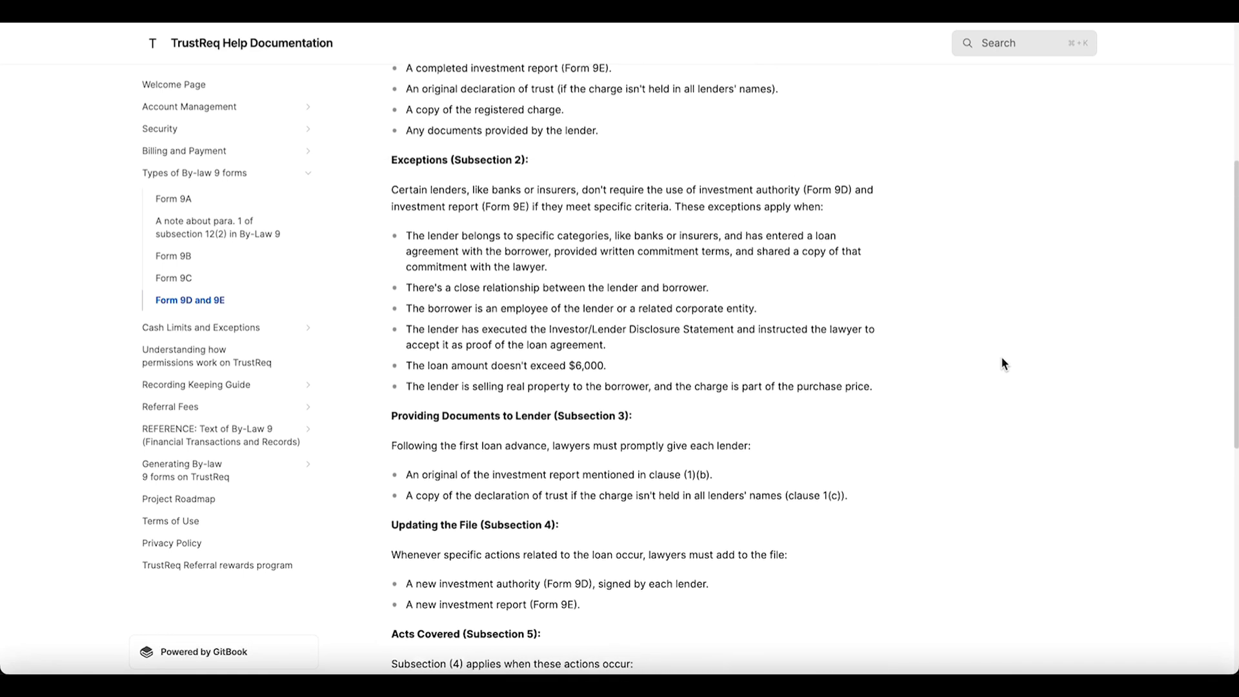
pyautogui.scroll(3, 1002, 364)
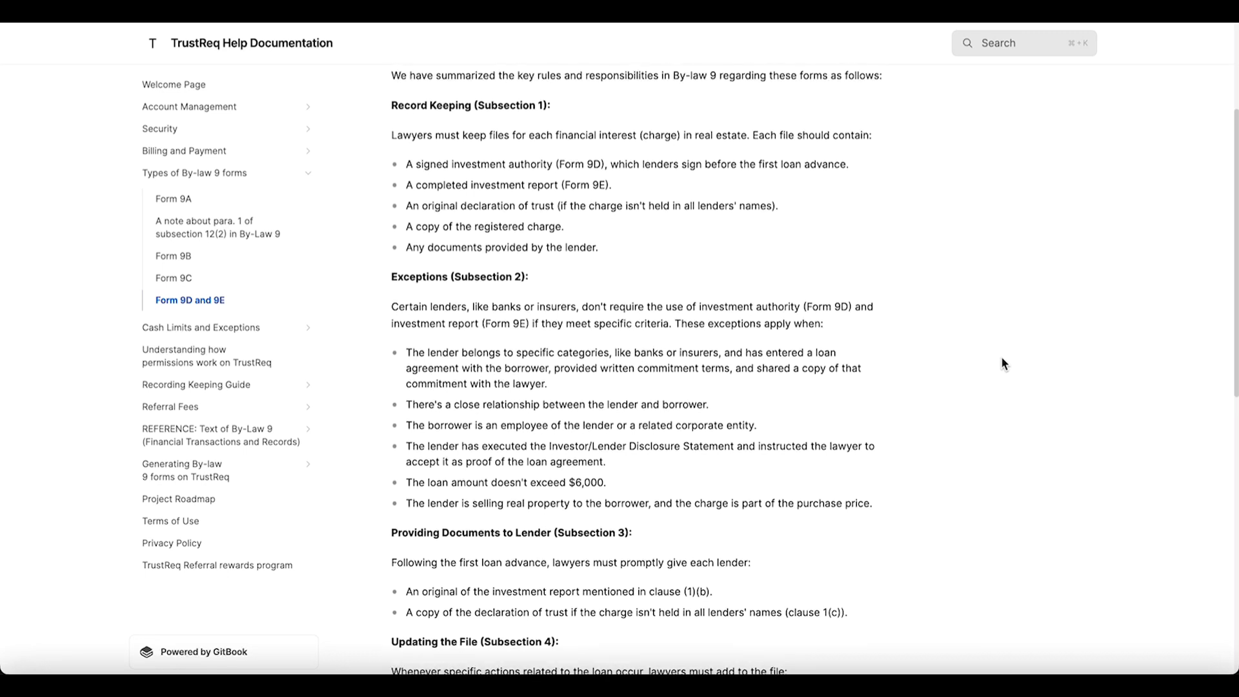
pyautogui.scroll(3, 1004, 363)
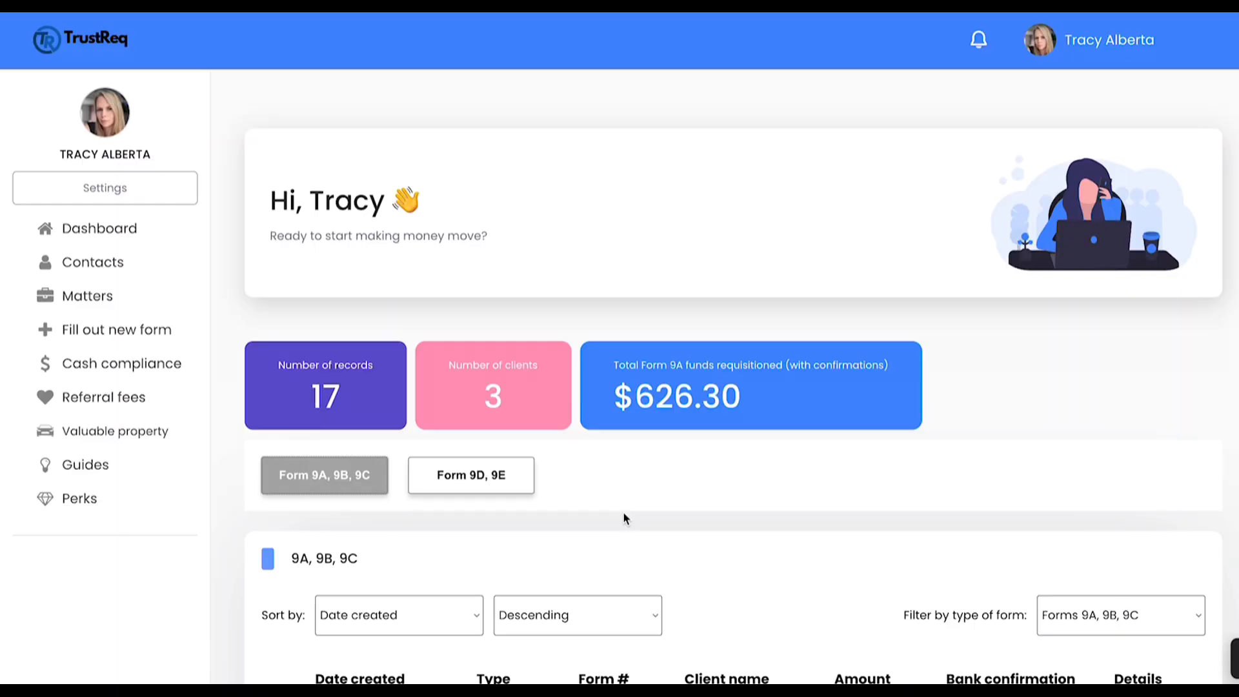
# Step: Start filling out a new Form 9E - Report on the Investment
pyautogui.click(131, 333)
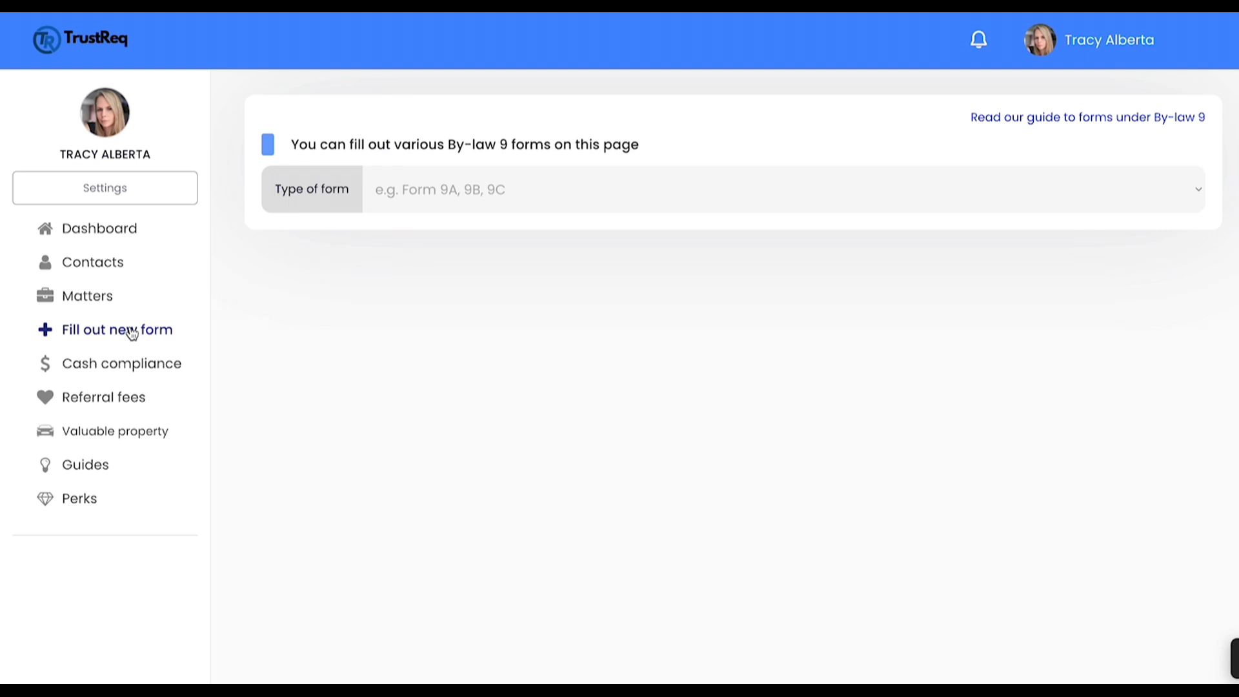
pyautogui.click(432, 188)
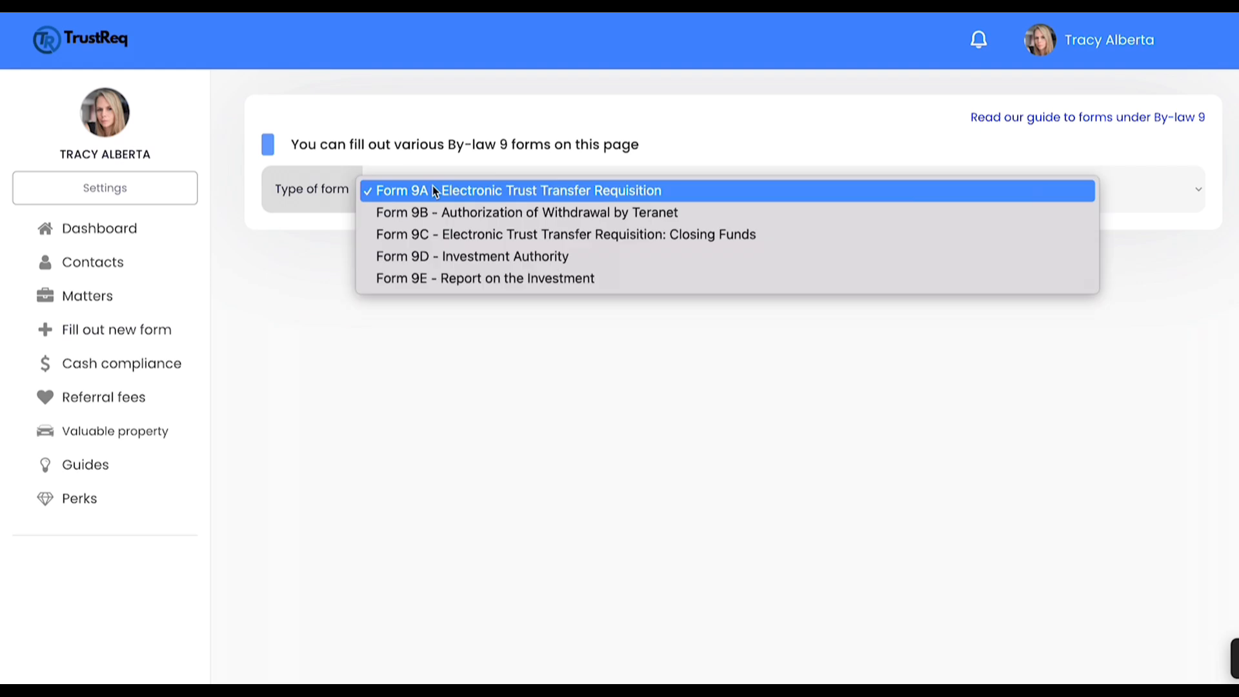
pyautogui.click(454, 279)
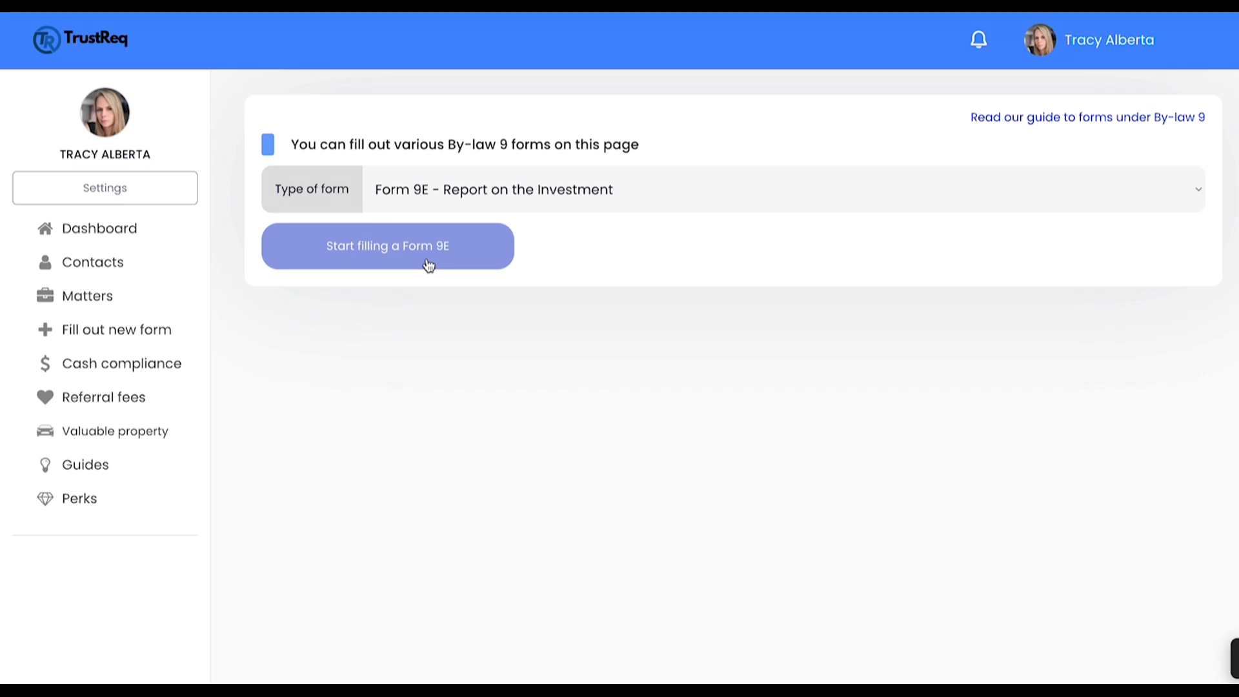
pyautogui.click(429, 264)
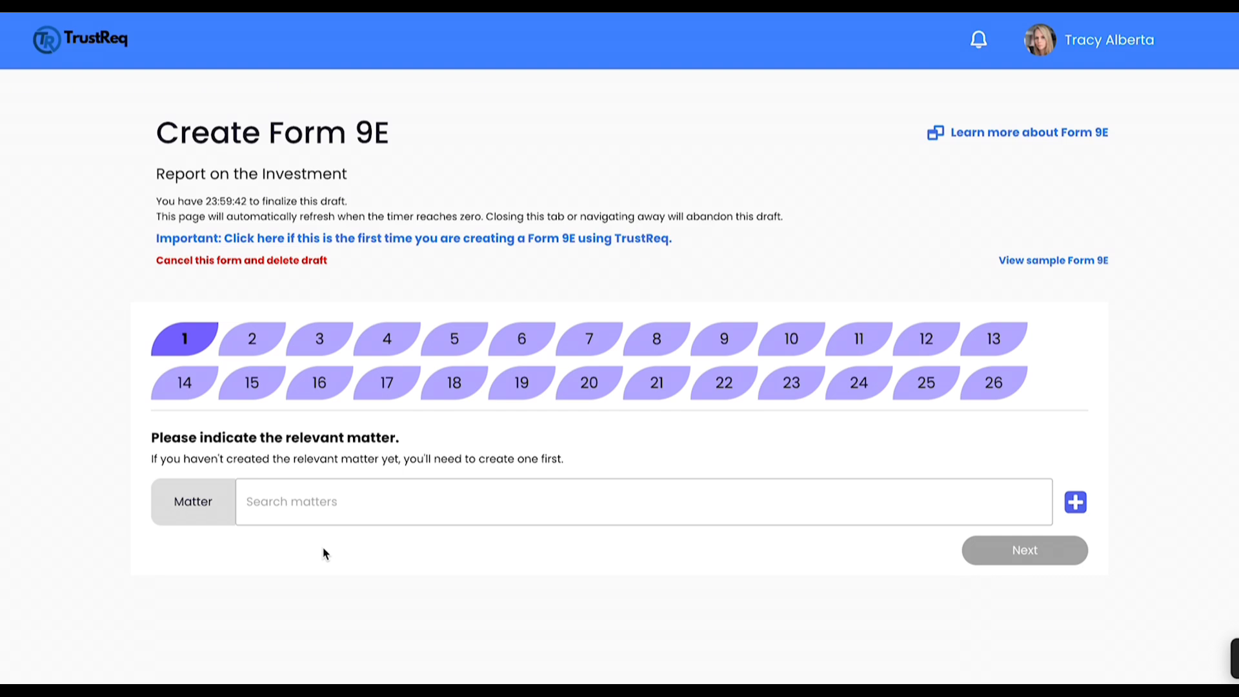
# Step: Assign existing matter 12345 to the form instead of creating a new matter, and continue to the investor question
pyautogui.click(328, 510)
pyautogui.write('12345')
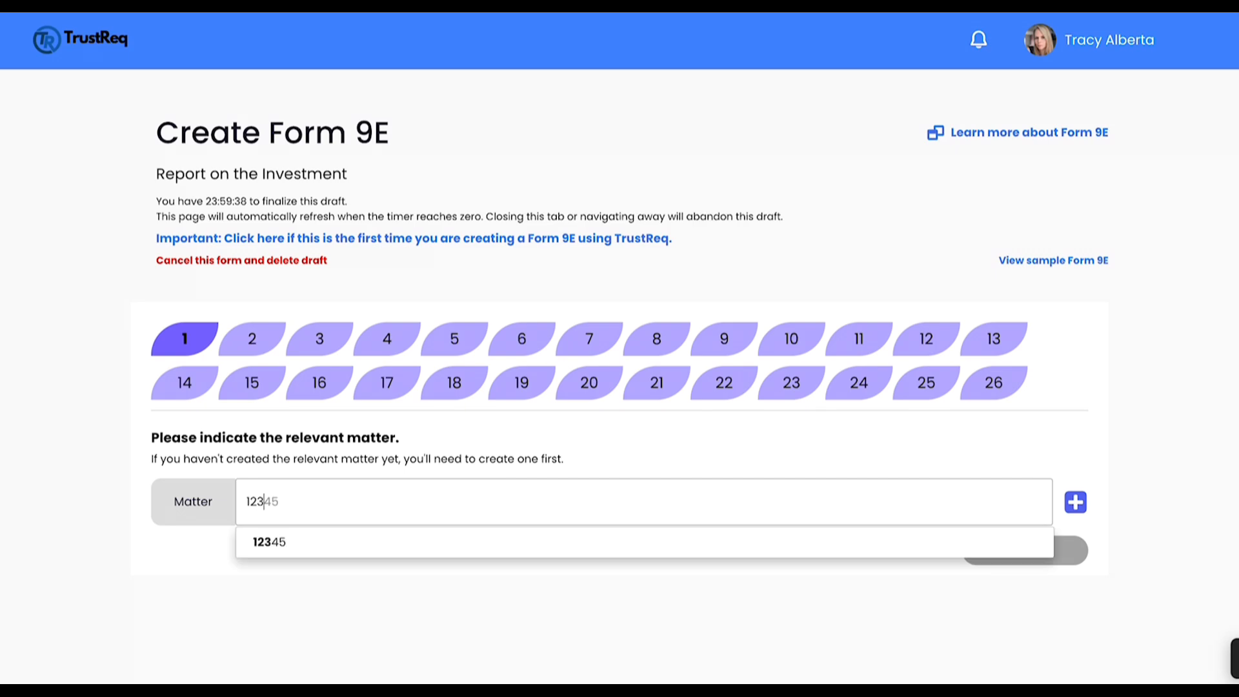
pyautogui.click(335, 541)
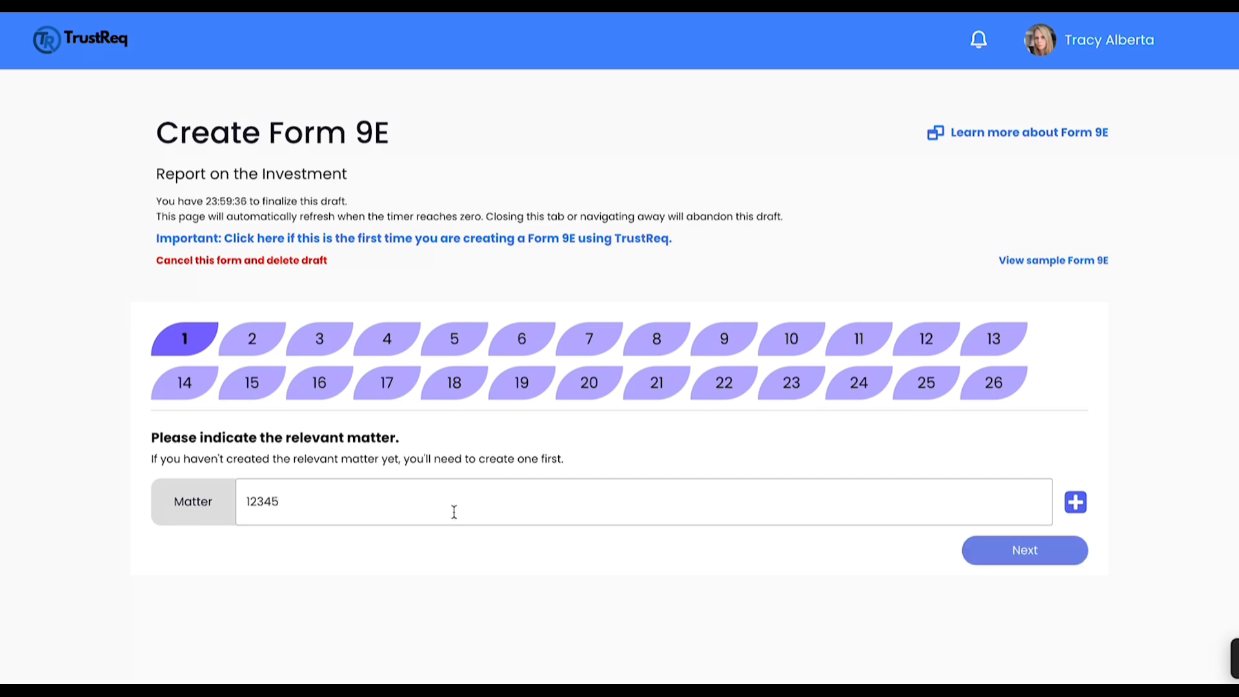
pyautogui.click(1075, 502)
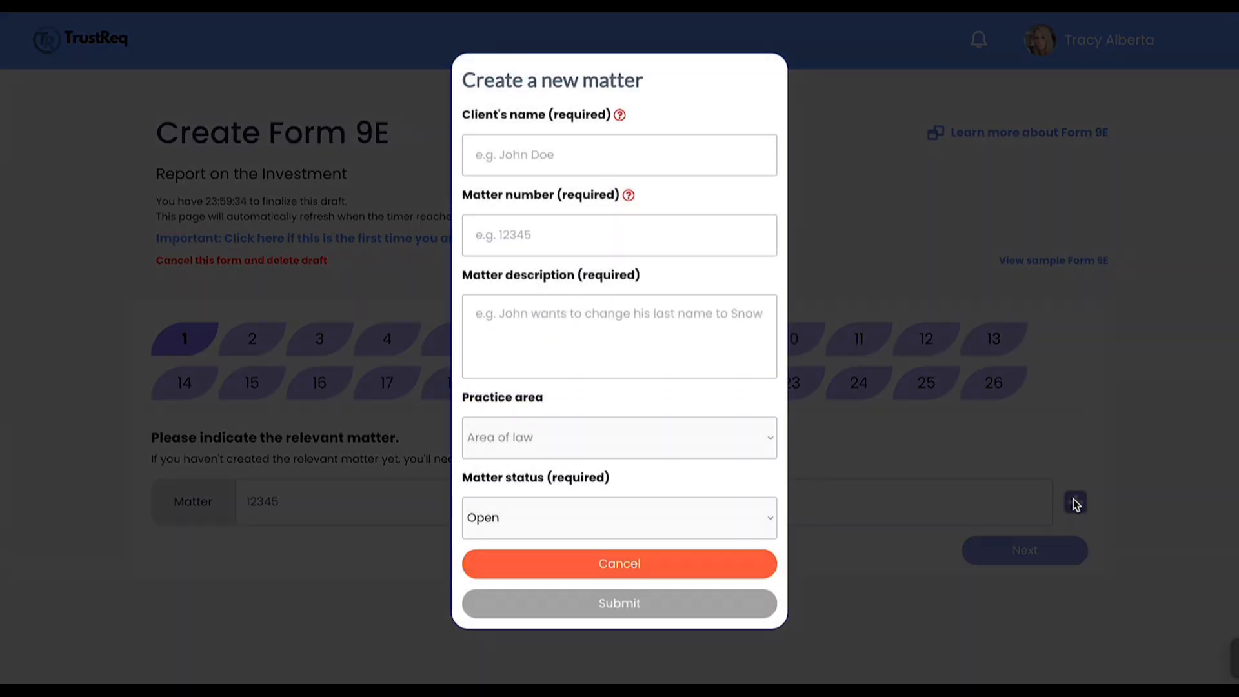
pyautogui.click(759, 570)
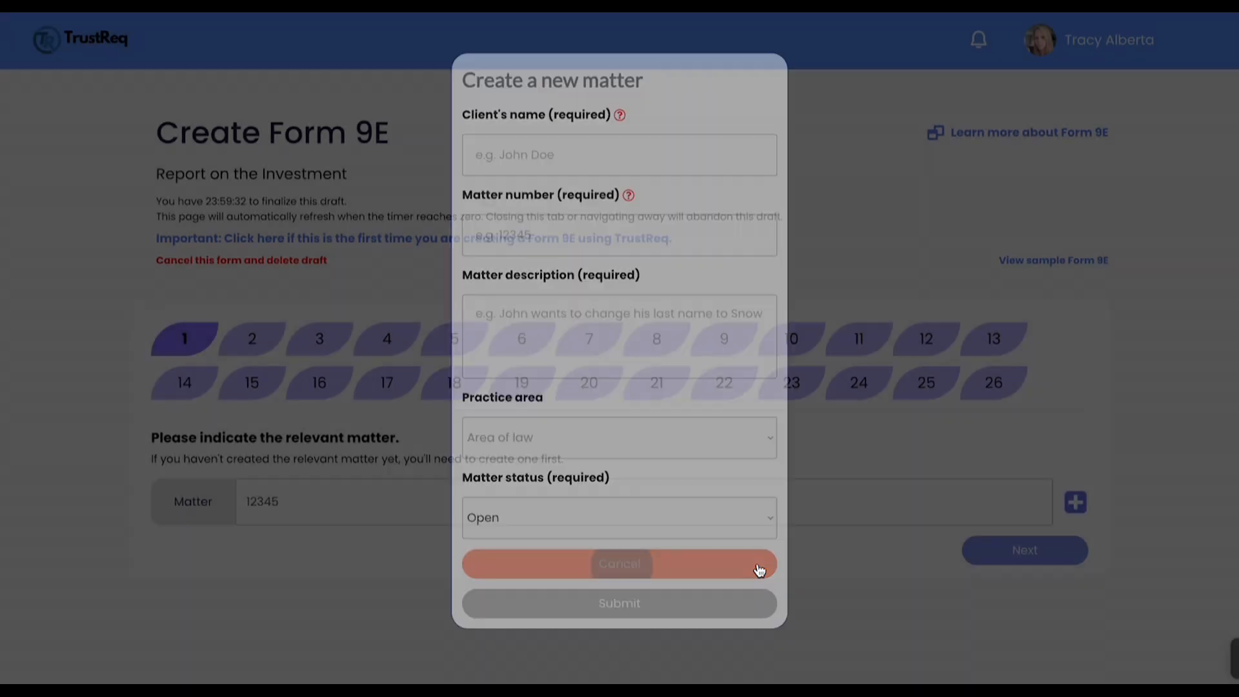
pyautogui.click(1018, 552)
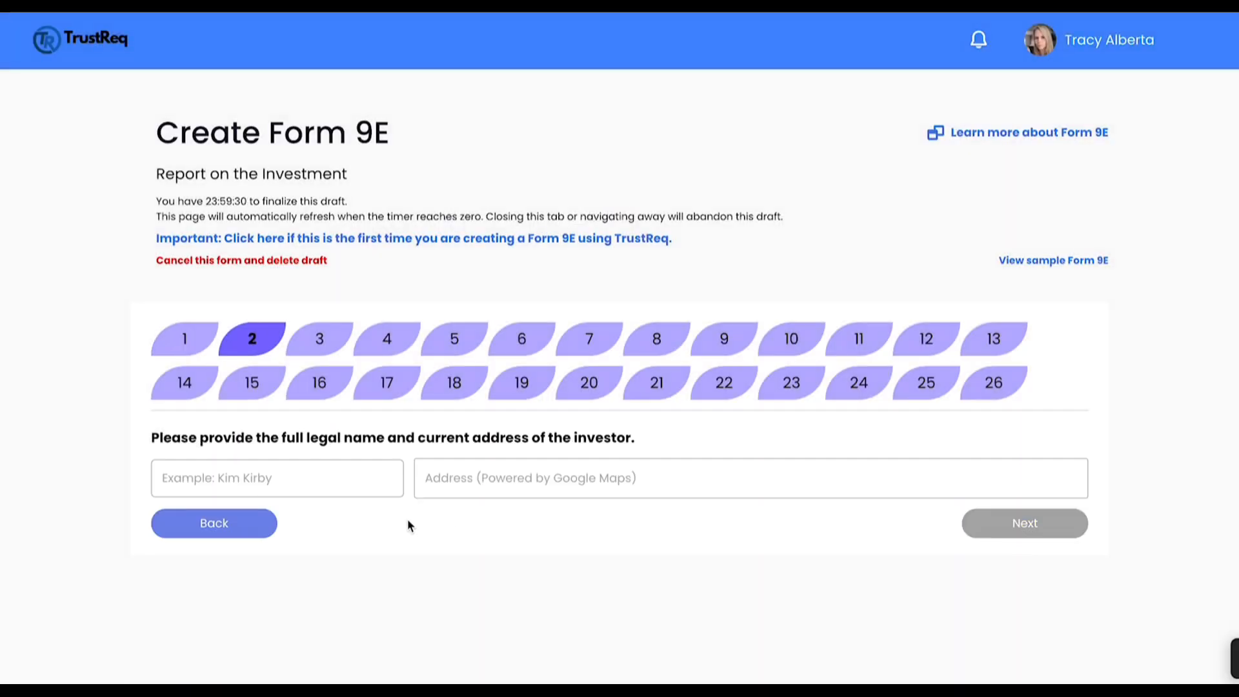
# Step: Enter the investor's full legal name and current address, and continue to the borrower question
pyautogui.click(356, 476)
pyautogui.write('Kim Kirby')
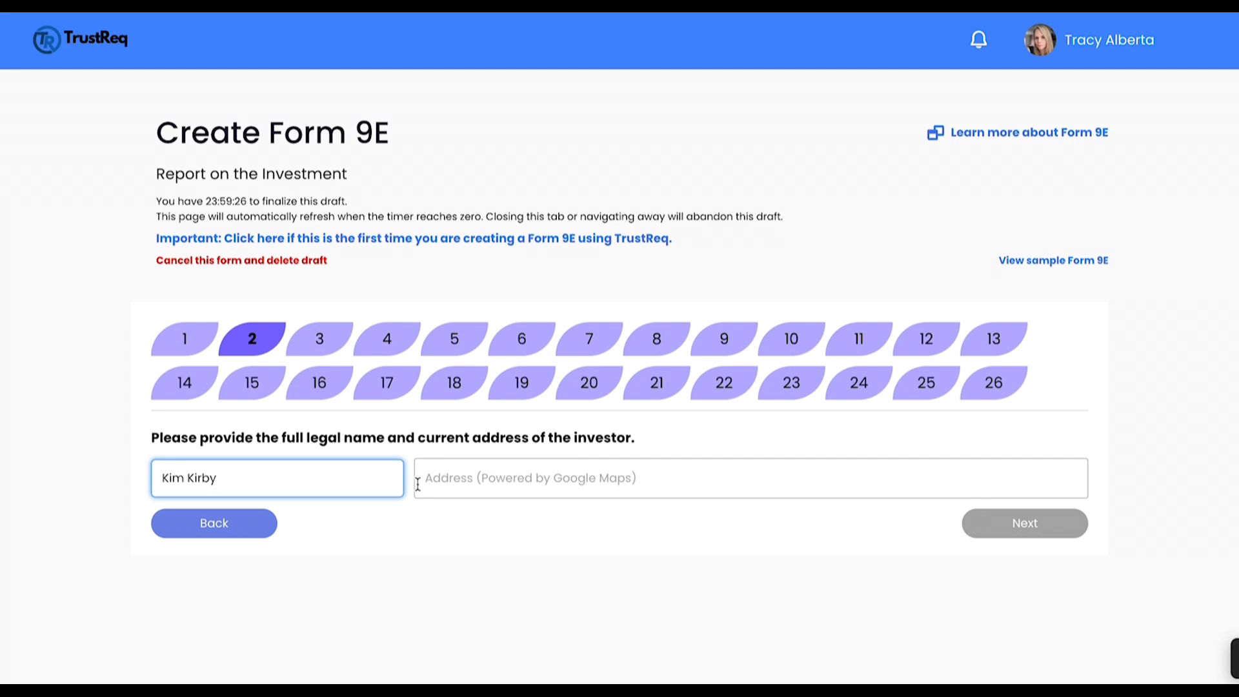
pyautogui.click(457, 485)
pyautogui.write('123')
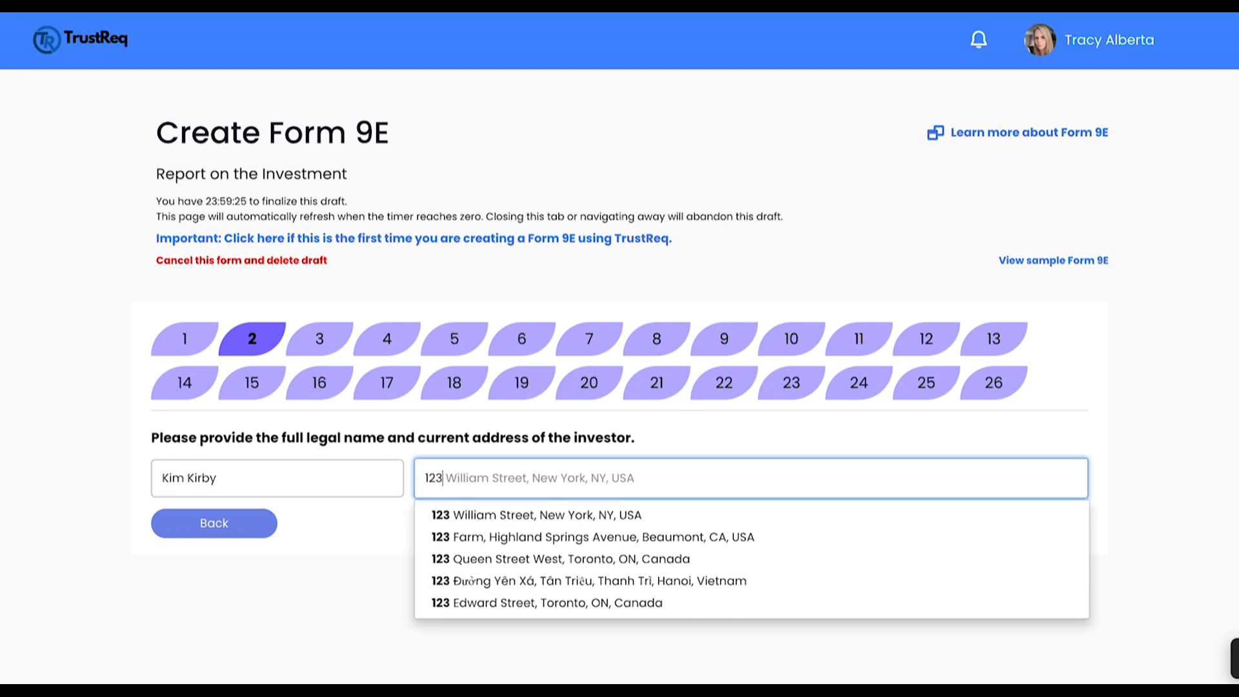
pyautogui.click(470, 559)
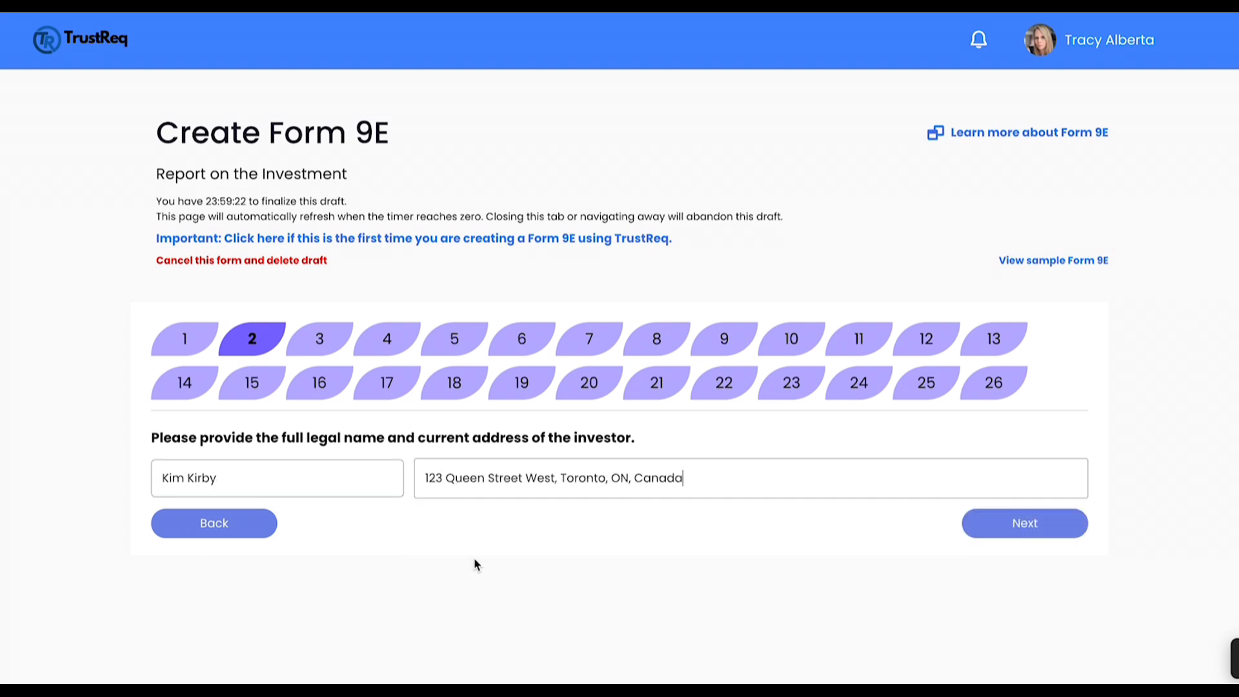
pyautogui.click(1035, 527)
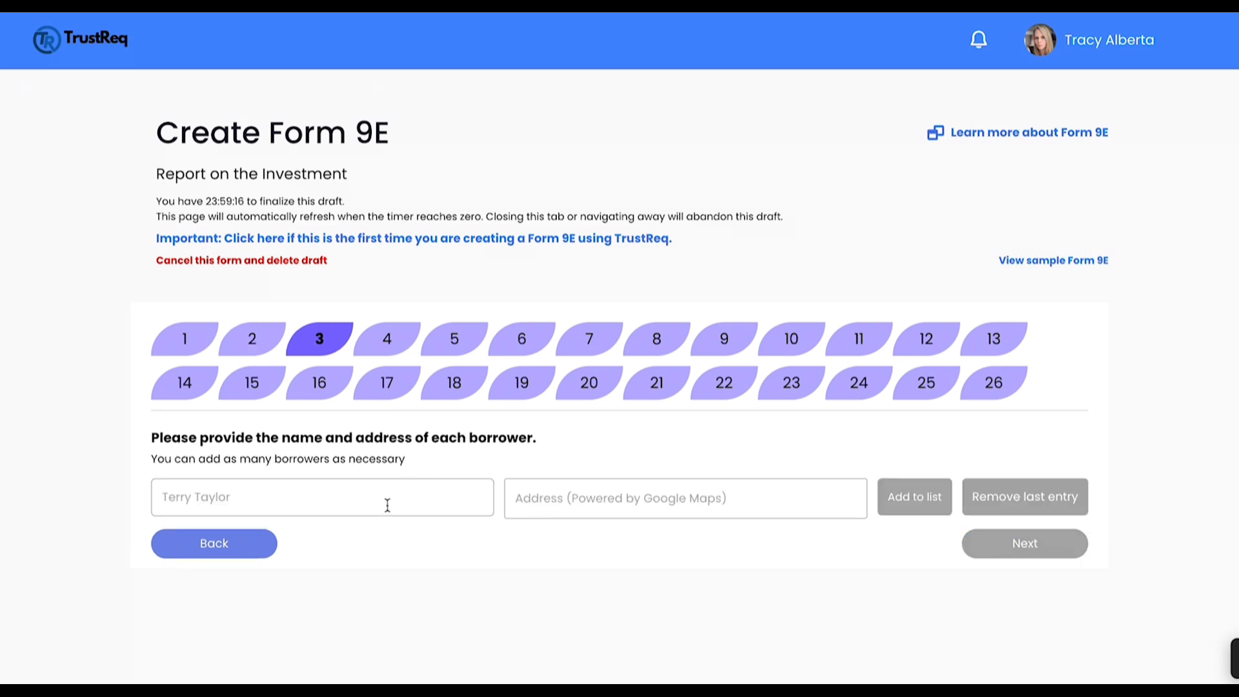
# Step: Add one borrower with their name and a suggested address to the list, and continue to the guarantor question
pyautogui.click(385, 505)
pyautogui.write('Terry ')
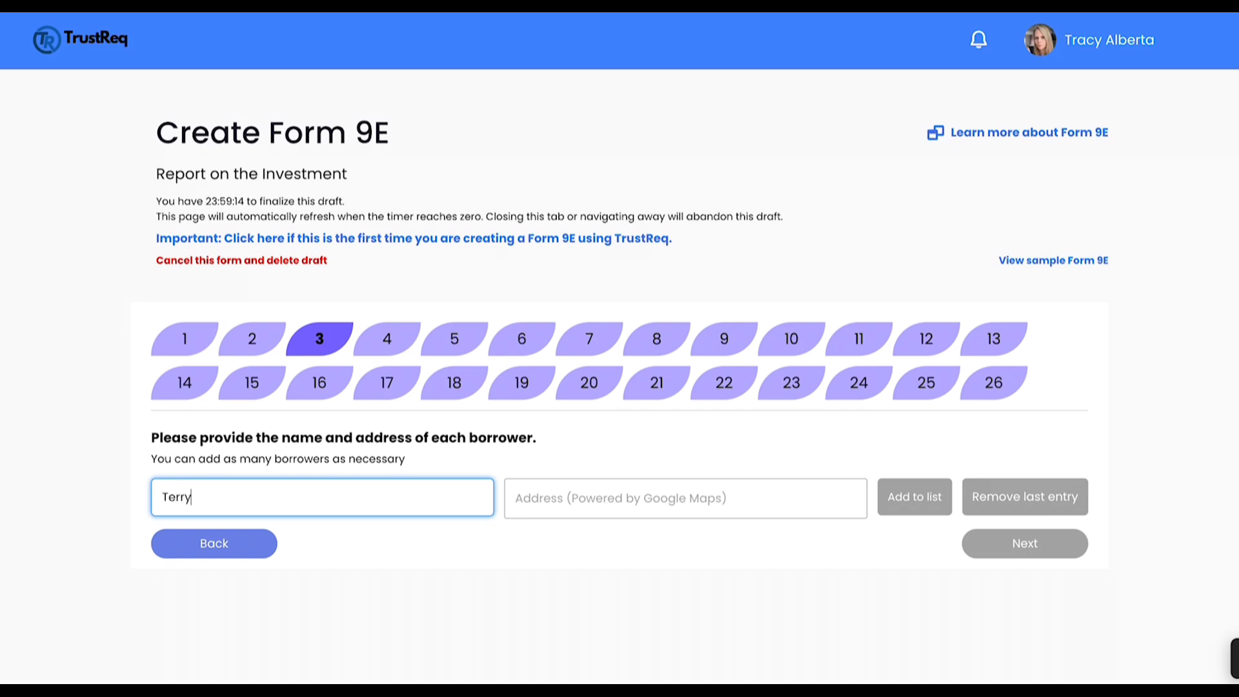
pyautogui.write('Taylor')
pyautogui.click(548, 501)
pyautogui.write('123')
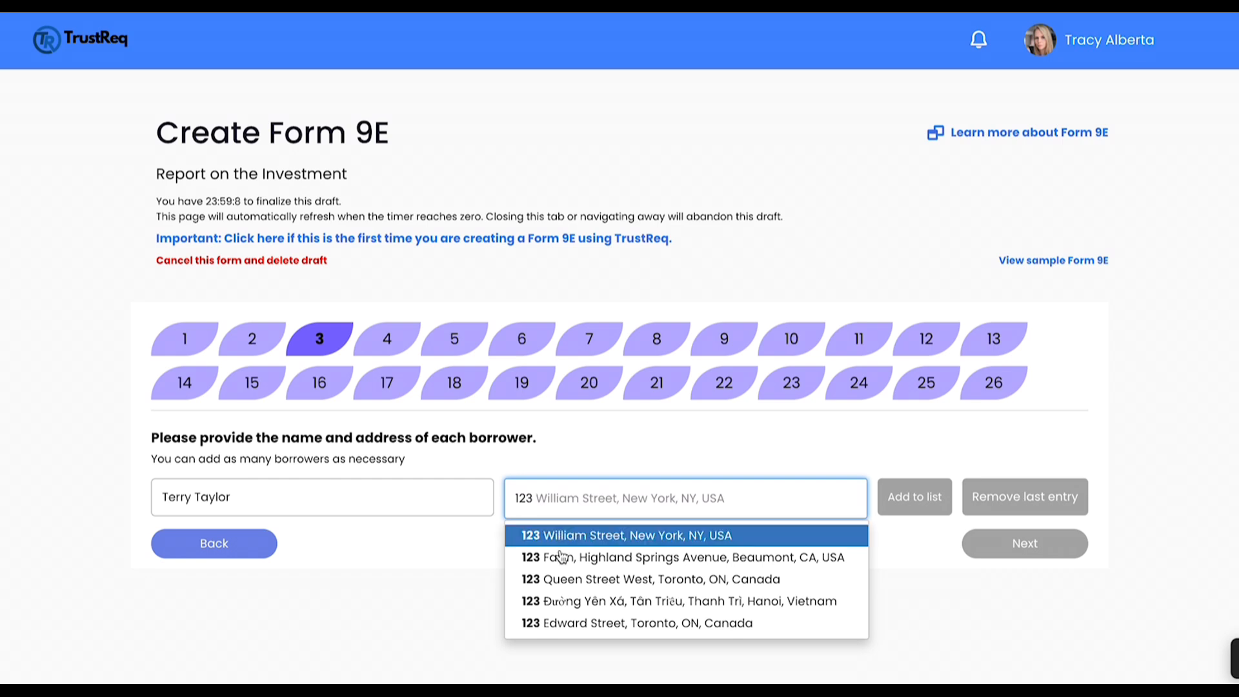
pyautogui.click(571, 580)
pyautogui.click(908, 507)
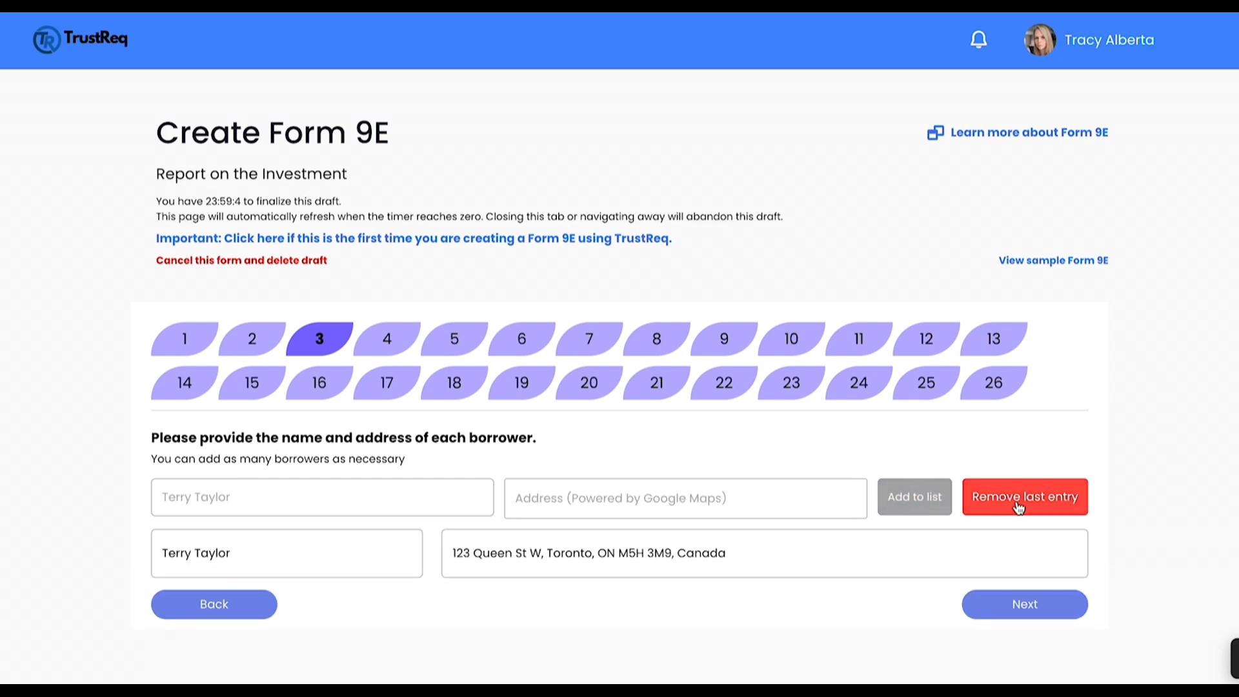
pyautogui.click(1023, 605)
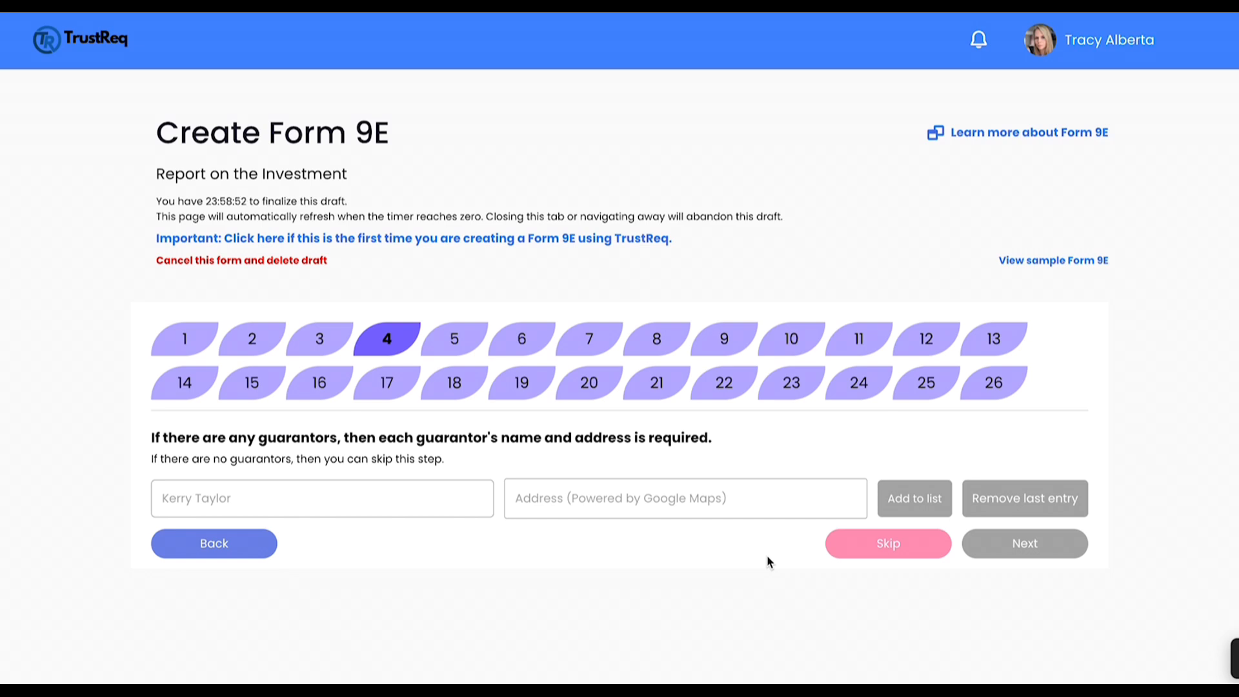
# Step: Skip the guarantors and fill in the real property's legal description and municipal address with the example text
pyautogui.click(865, 550)
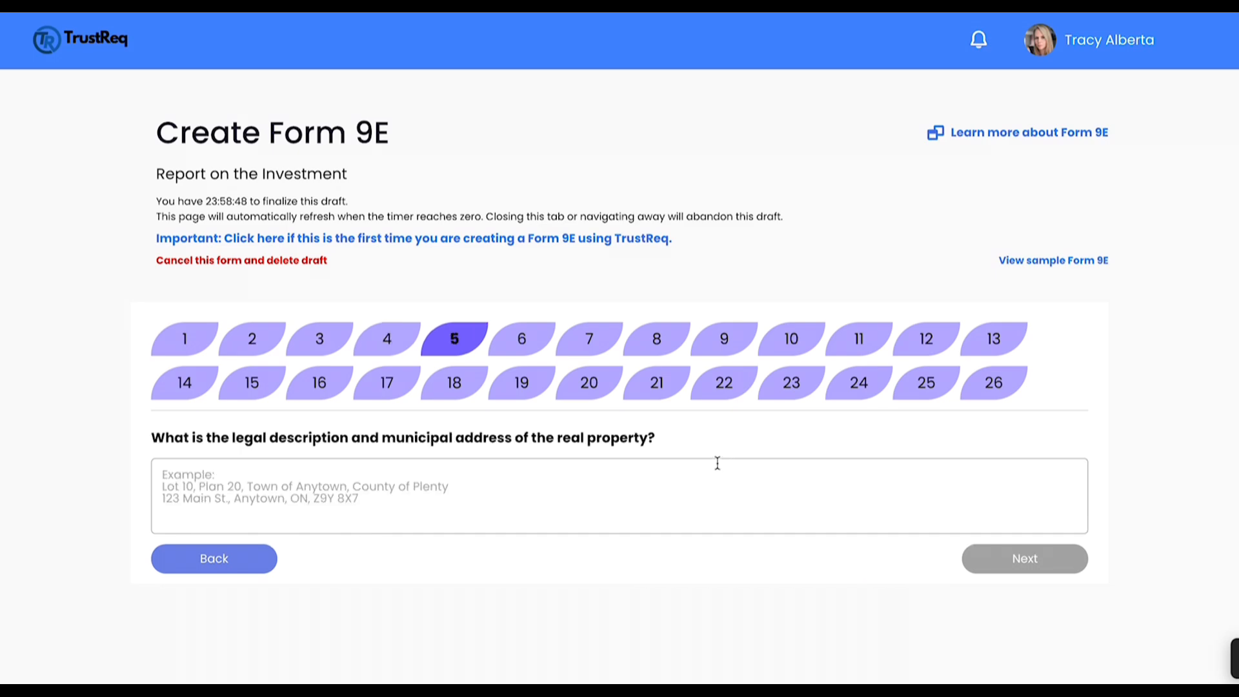
pyautogui.click(724, 488)
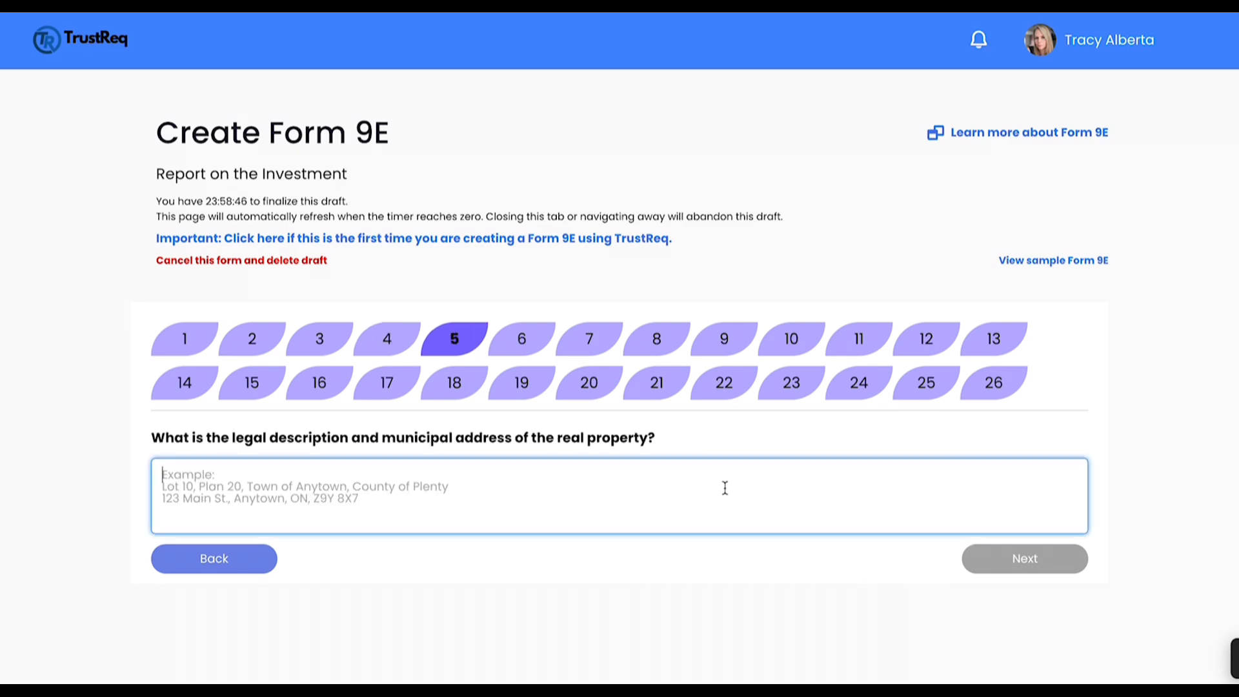
pyautogui.write('Lot 10, Plan 20, Town of Anytown, County of Plenty 123 Main St., Anytown, ON, Z9Y 8X7')
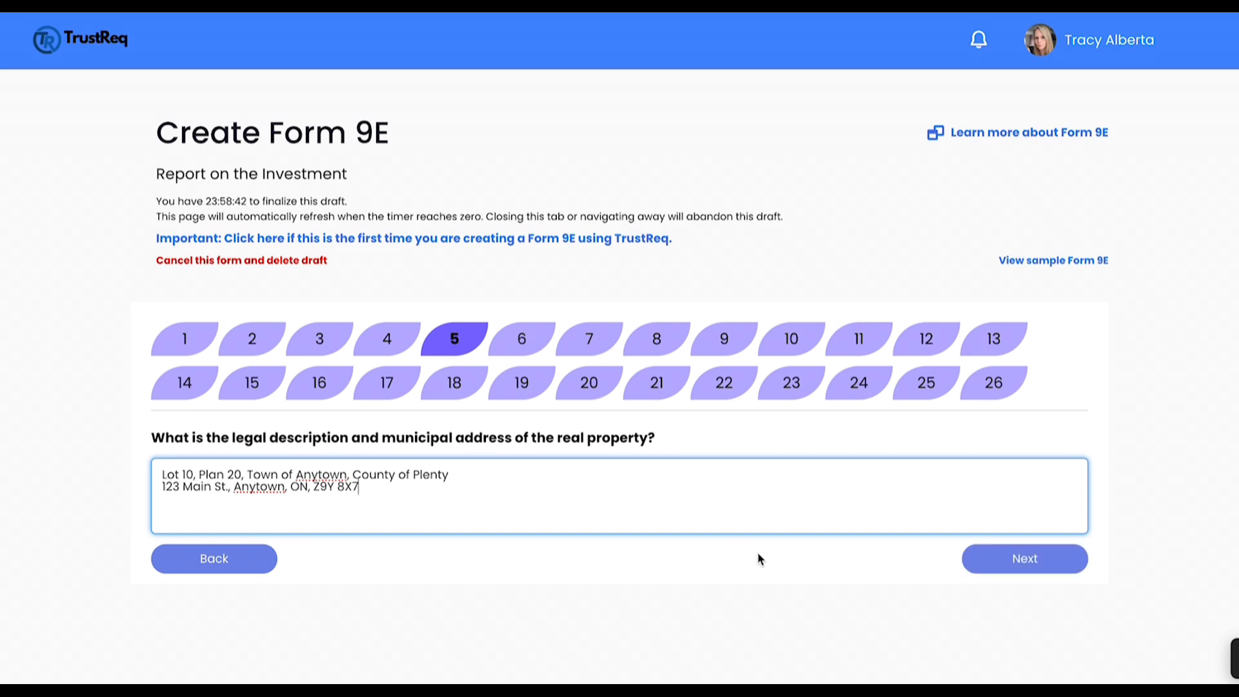
pyautogui.click(759, 559)
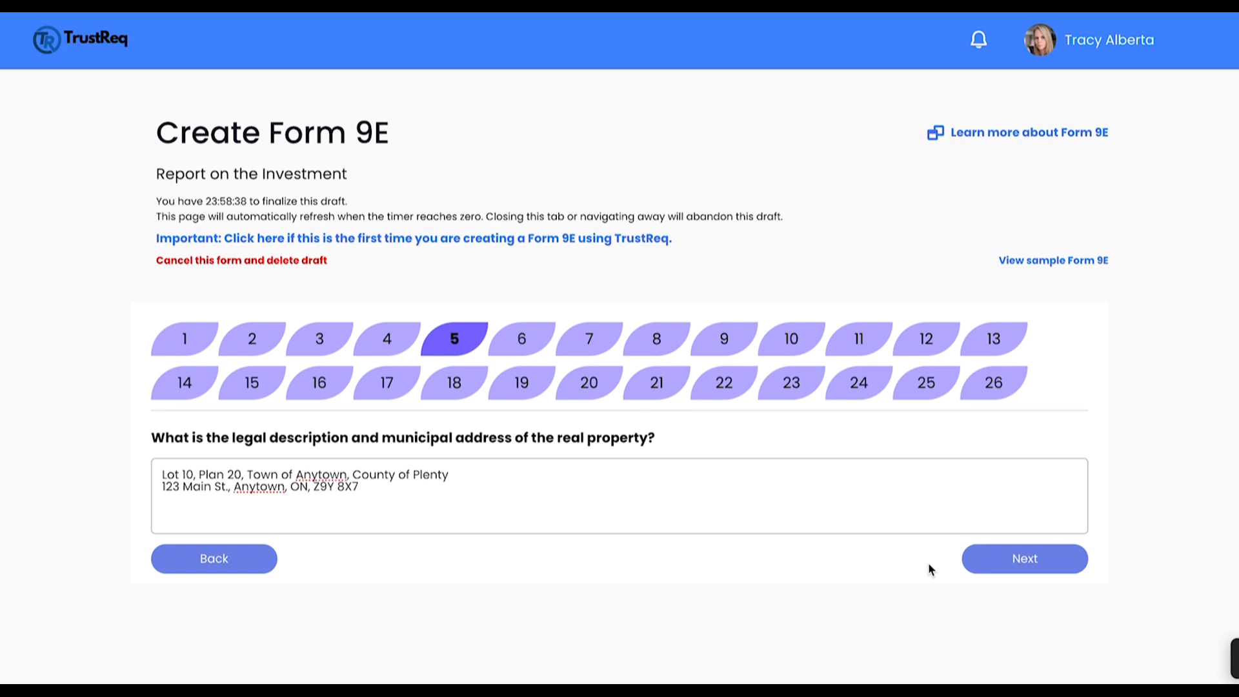
pyautogui.click(1004, 561)
# Step: Specify the property type as "Vacant land" and continue to the loan amounts
pyautogui.click(854, 486)
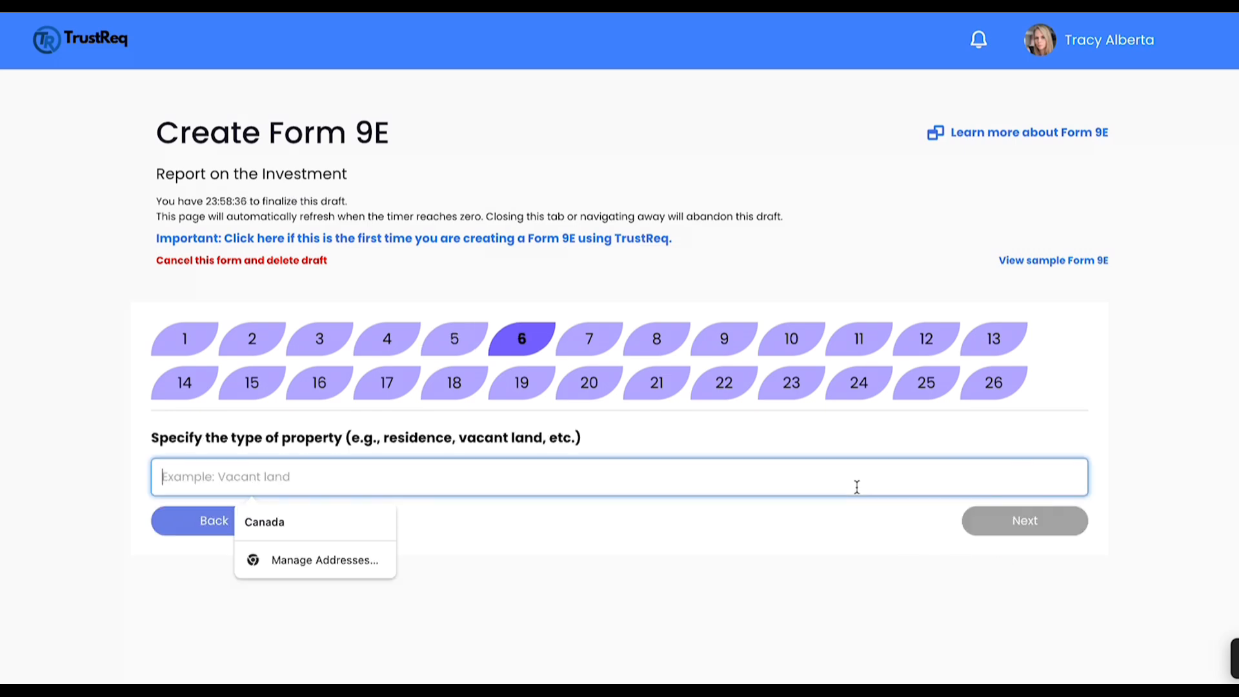
pyautogui.write('Vac')
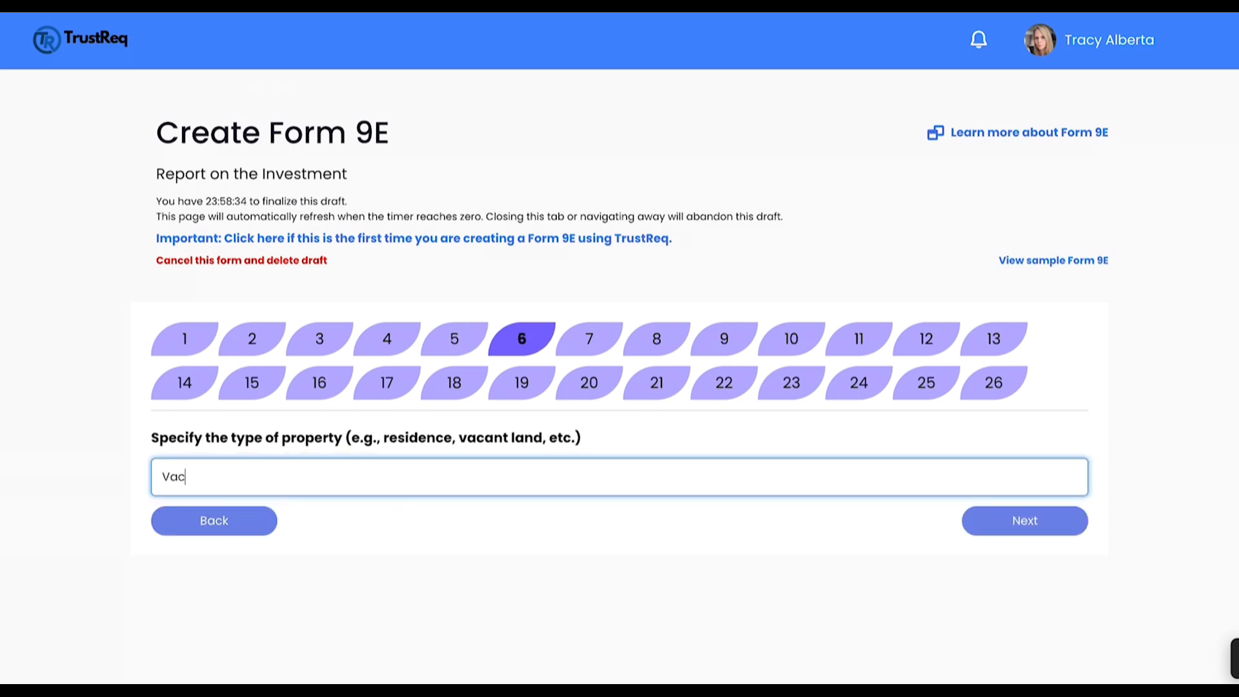
pyautogui.write('ant lo')
pyautogui.press('BackSpace')
pyautogui.write('and')
pyautogui.click(1054, 523)
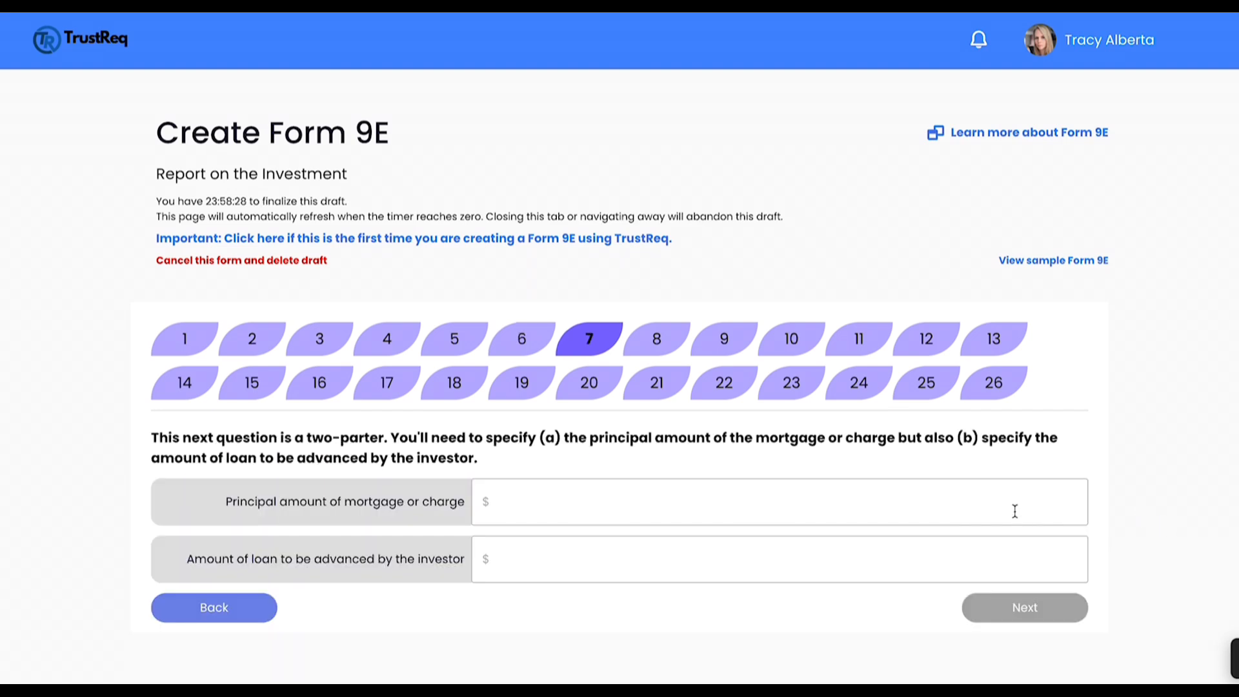
# Step: Set both the principal amount of the mortgage and the loan amount advanced by the investor to $40,000, and continue
pyautogui.click(982, 493)
pyautogui.write('40,000')
pyautogui.click(948, 557)
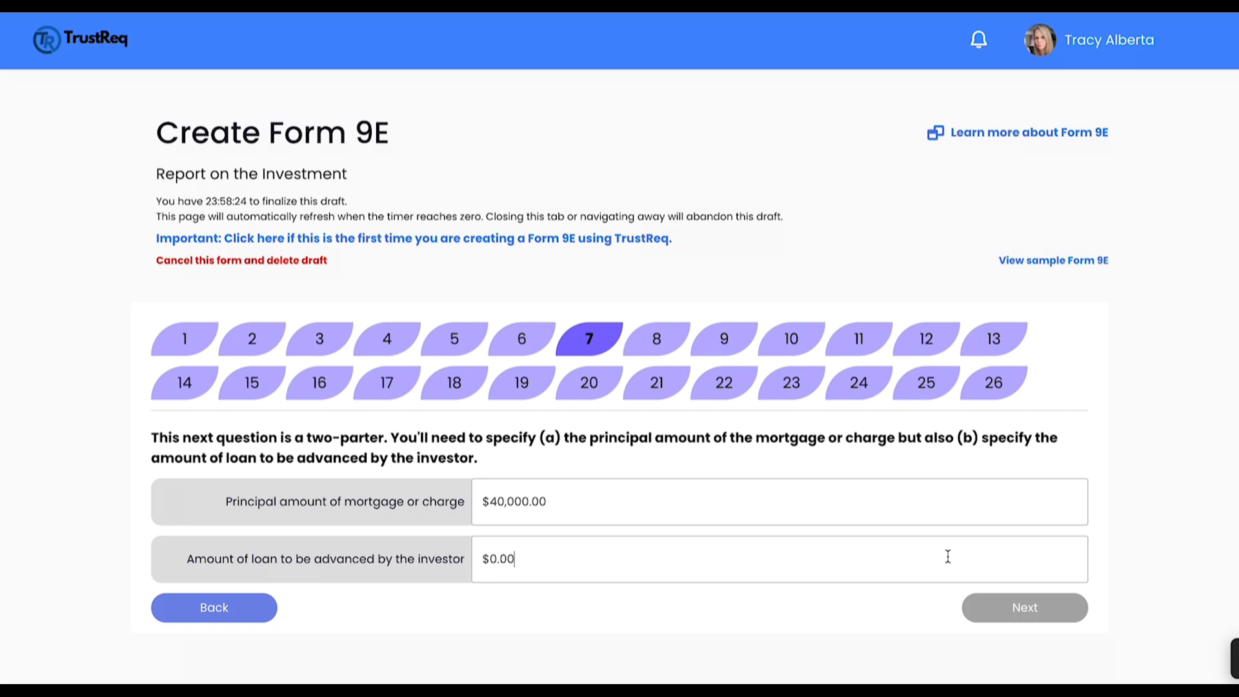
pyautogui.write('40000')
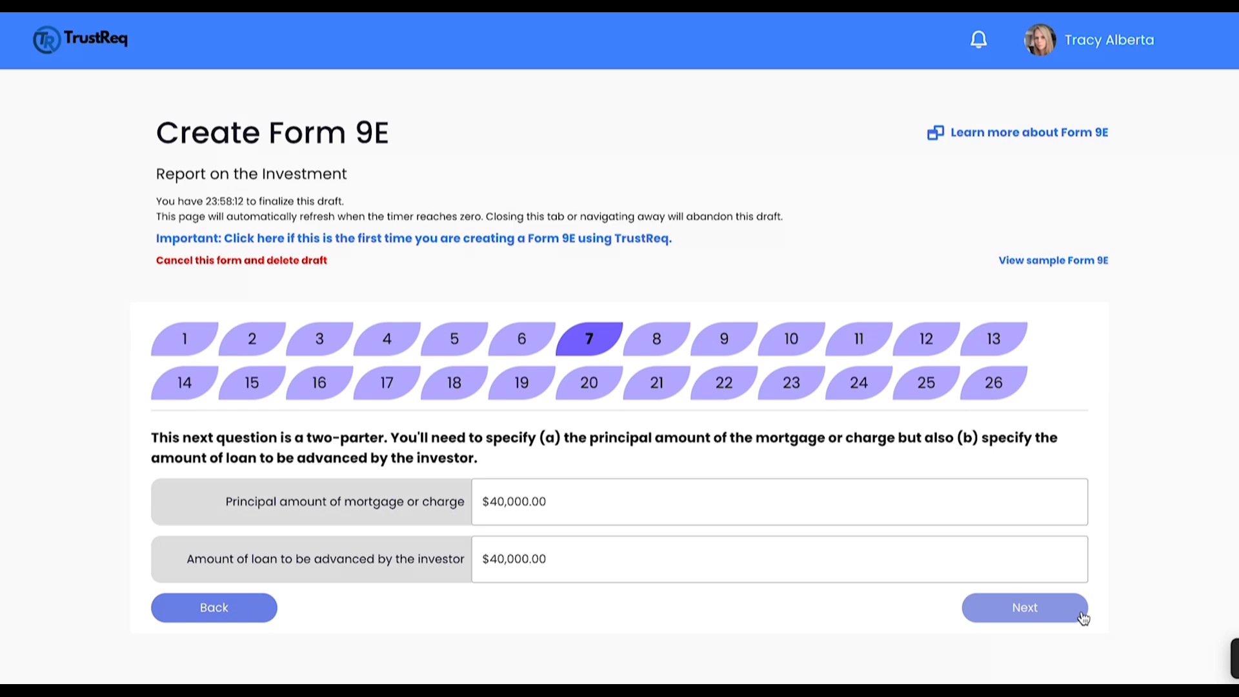
pyautogui.click(1082, 616)
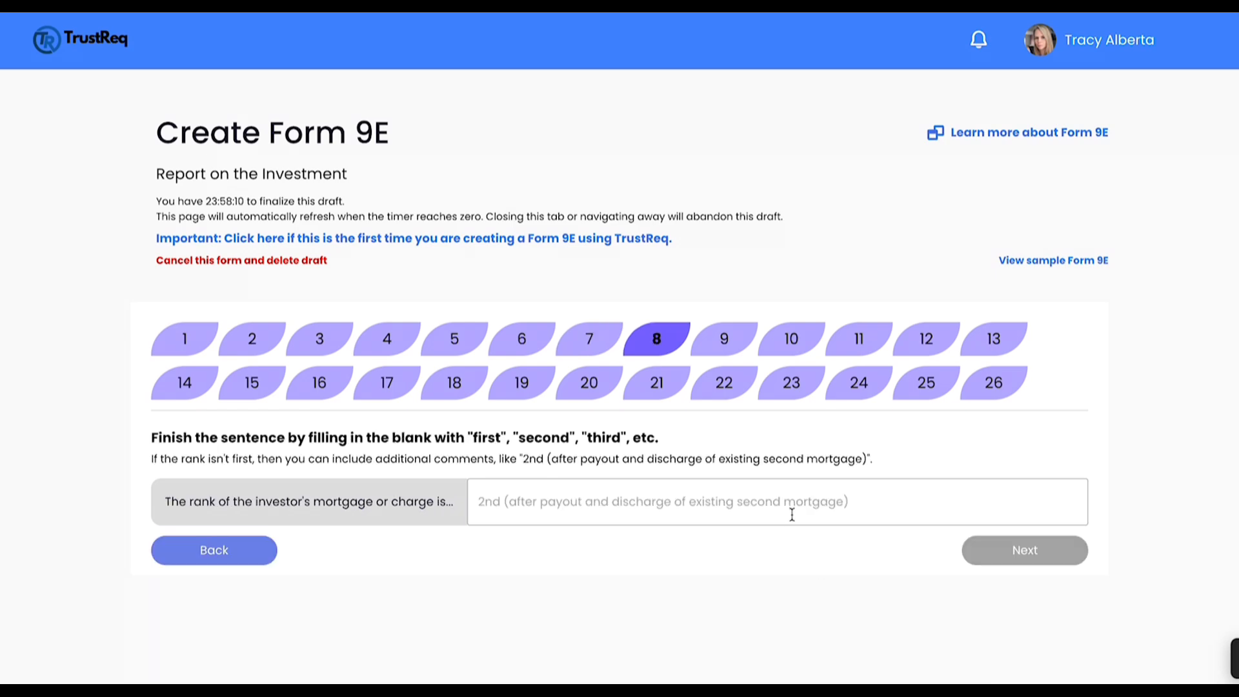
# Step: Enter the rank of the investor's mortgage as "2nd (after payout and discharge of existing second mortgage)", copied from the example
pyautogui.moveTo(523, 460); pyautogui.dragTo(866, 460)
pyautogui.hotkey('ctrl', 'c')
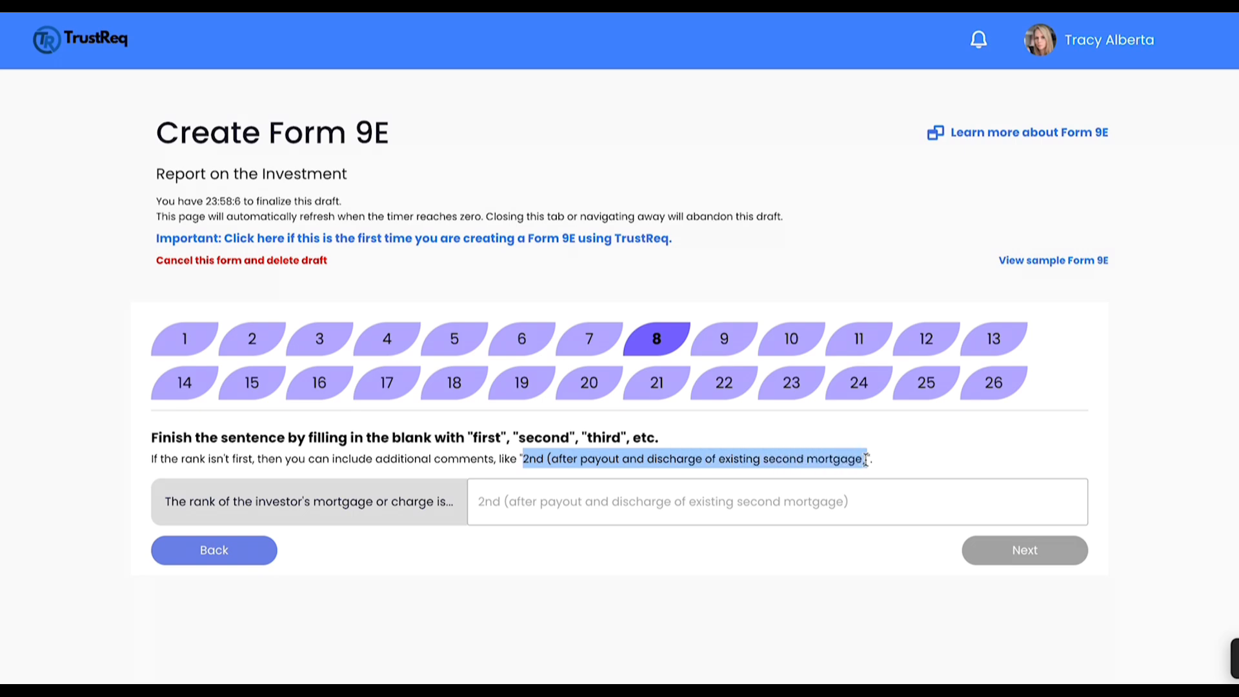
pyautogui.click(857, 497)
pyautogui.hotkey('ctrl', 'v')
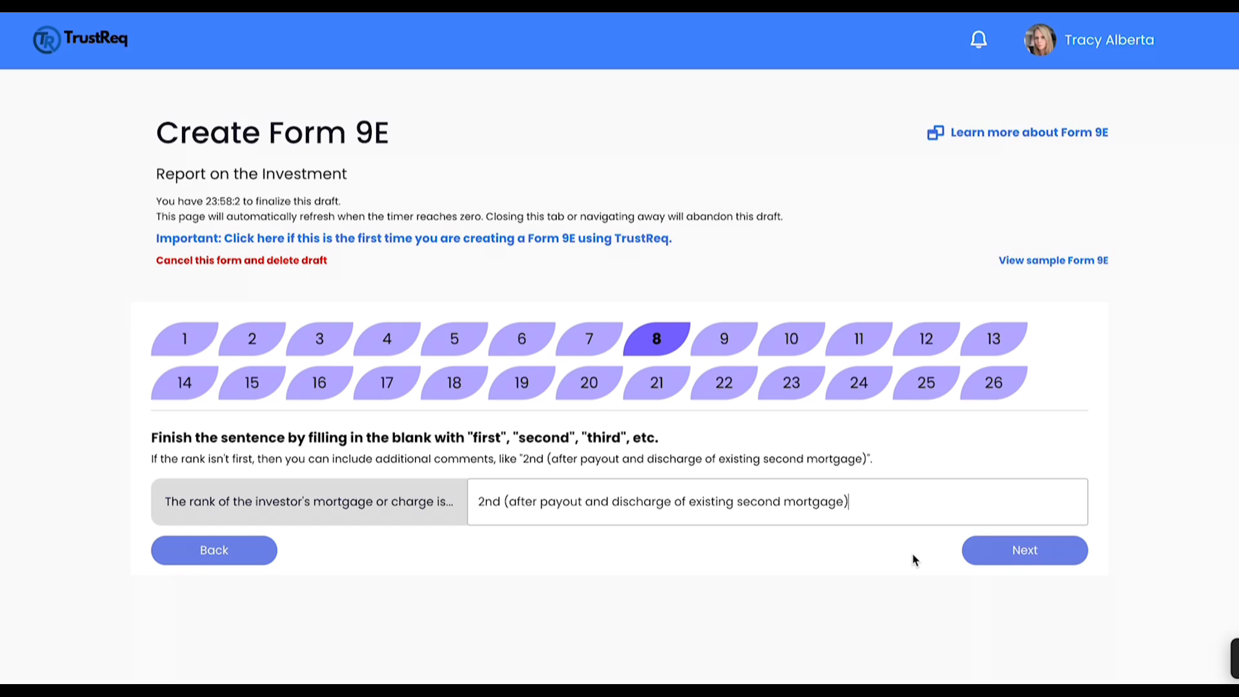
# Step: Continue to the investment share question and set the investment as a percentage of the total loan to 100%
pyautogui.click(977, 551)
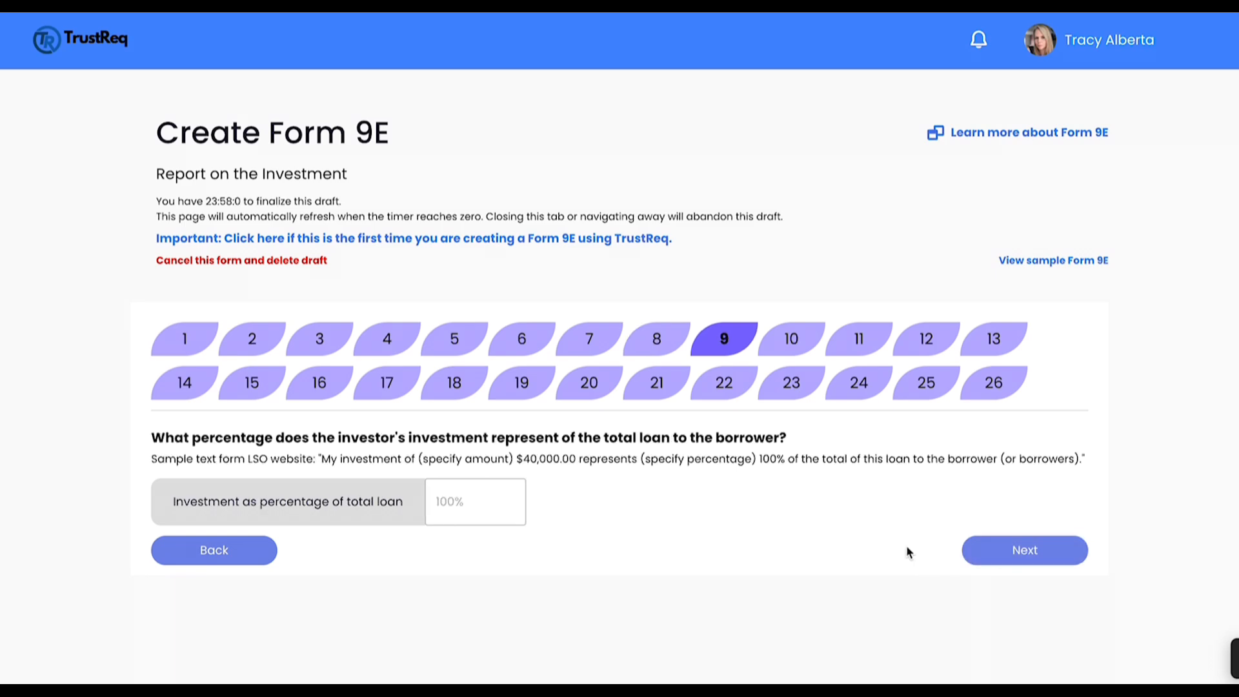
pyautogui.click(507, 505)
pyautogui.write('100')
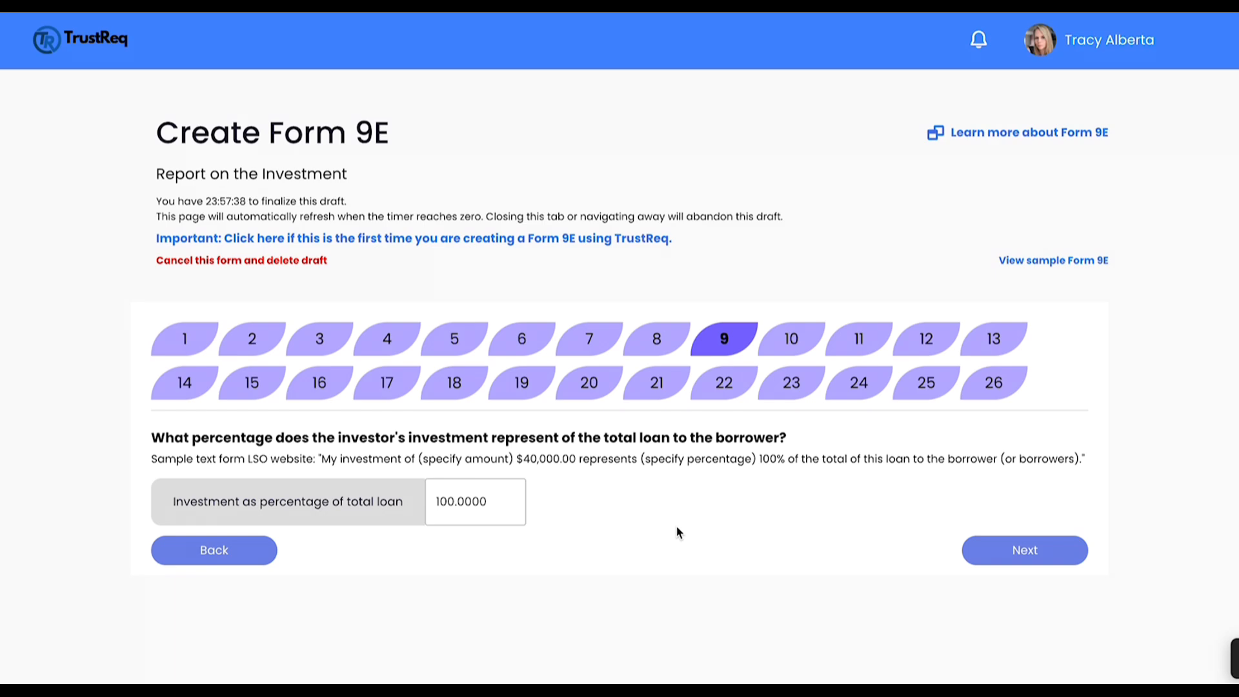
pyautogui.click(1002, 558)
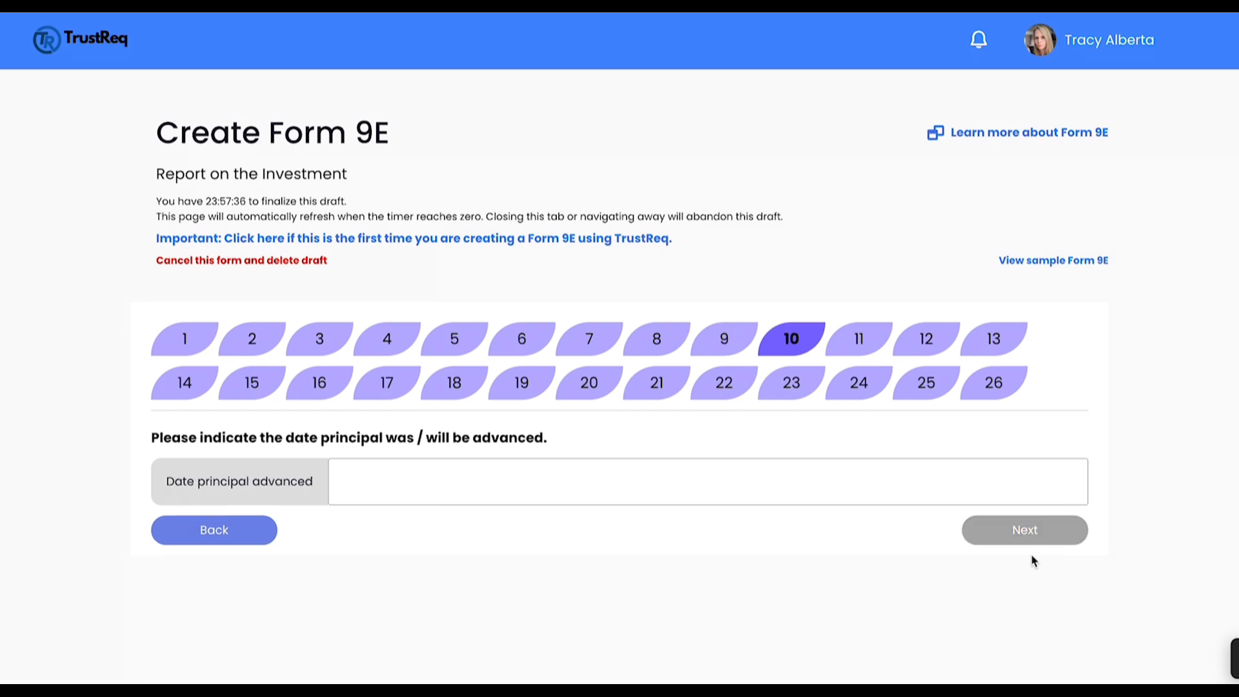
# Step: Enter 02/11/2024 as the date the principal was advanced and continue to the existing encumbrances
pyautogui.click(793, 483)
pyautogui.write('02112024')
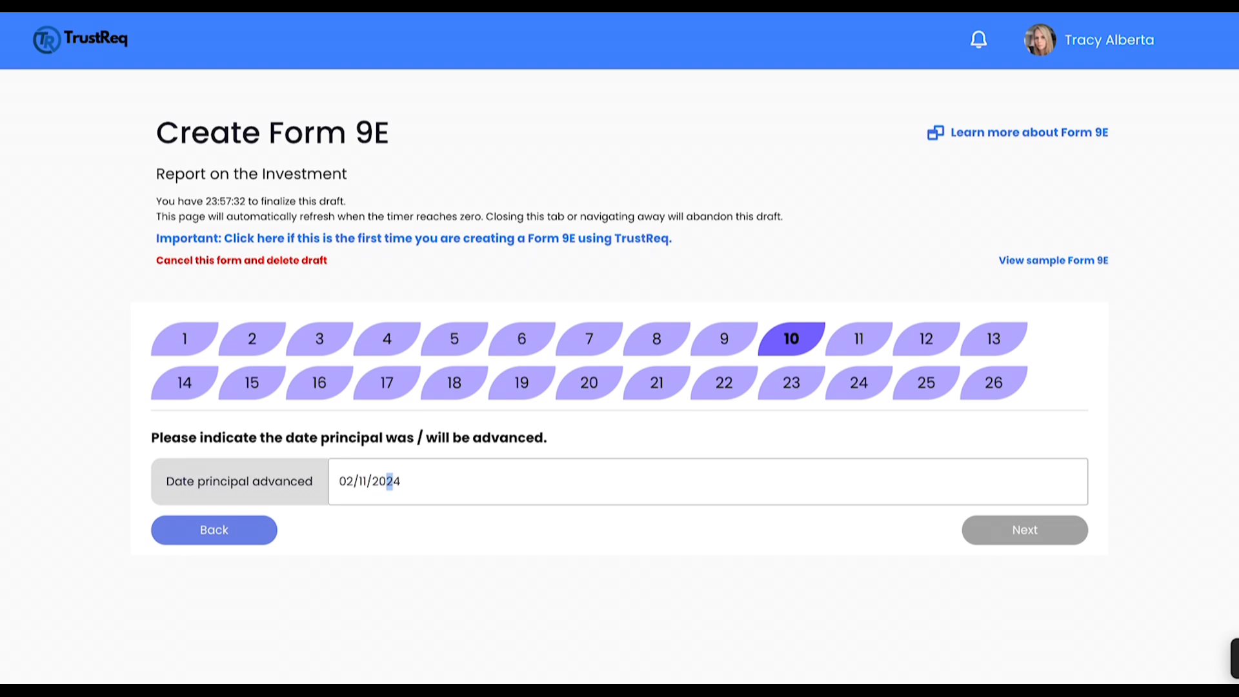
pyautogui.write('24')
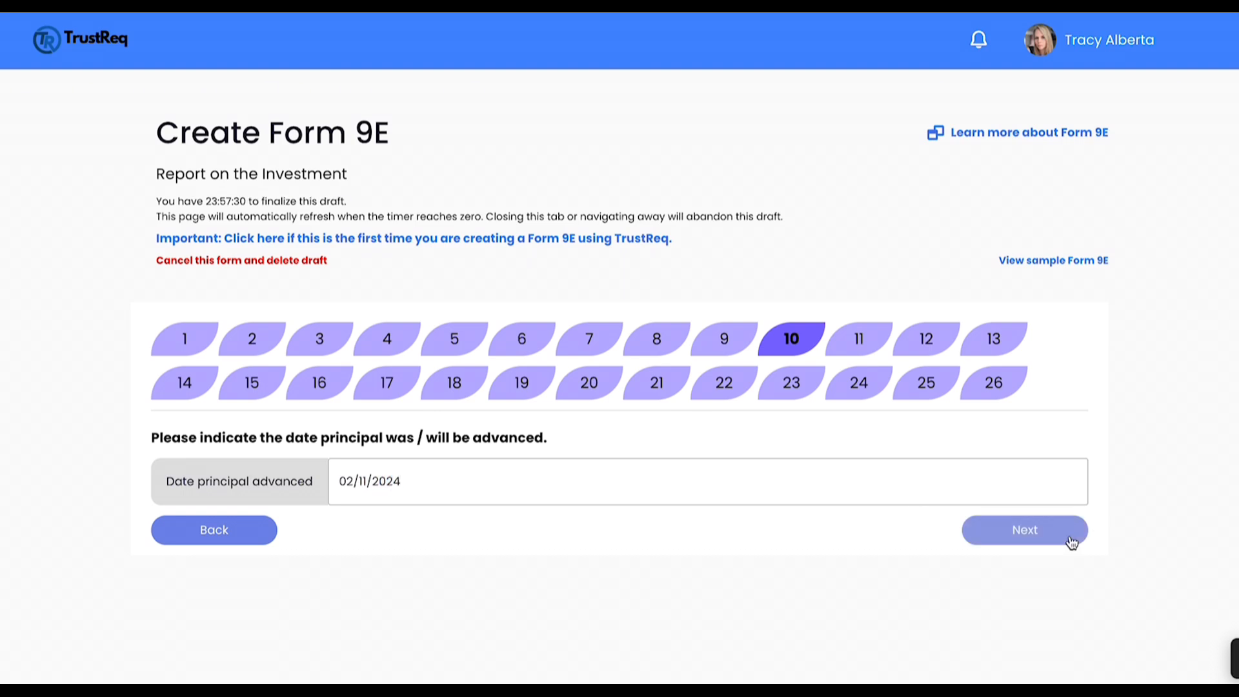
pyautogui.click(1072, 542)
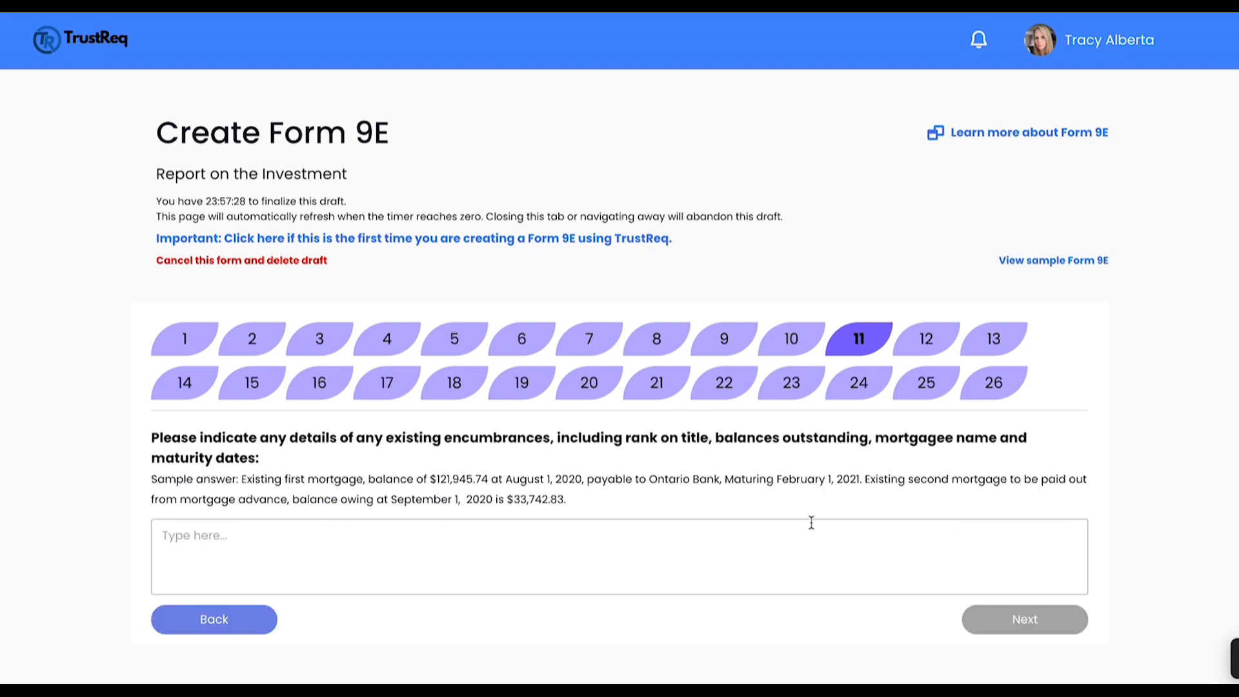
# Step: Fill in the details of existing encumbrances with the full sample answer about the first and second mortgages, and continue
pyautogui.moveTo(242, 478); pyautogui.dragTo(570, 503)
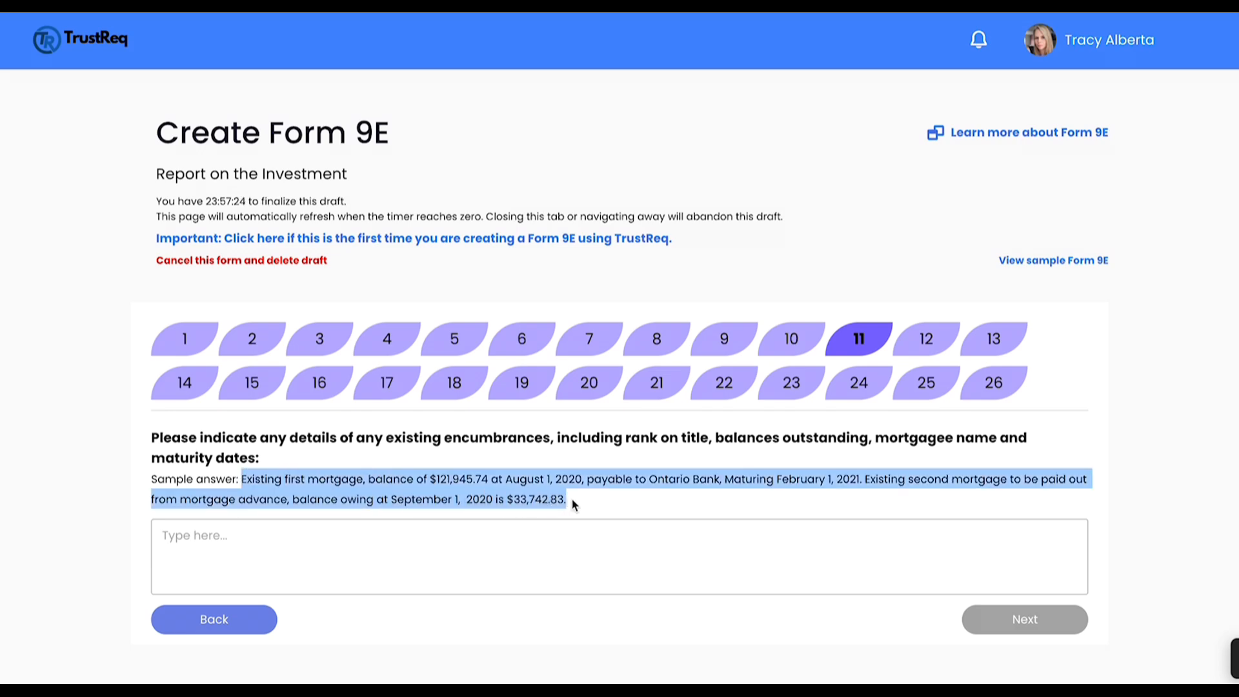
pyautogui.hotkey('ctrl', 'c')
pyautogui.click(572, 540)
pyautogui.hotkey('ctrl', 'v')
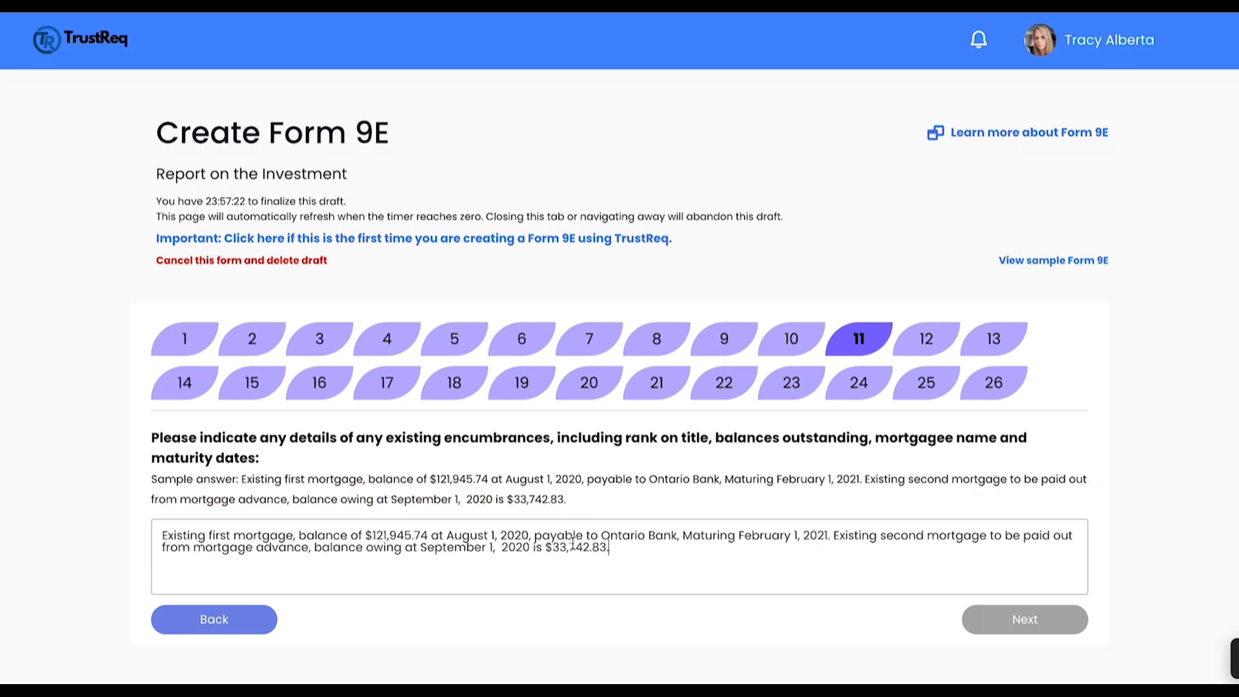
pyautogui.click(716, 638)
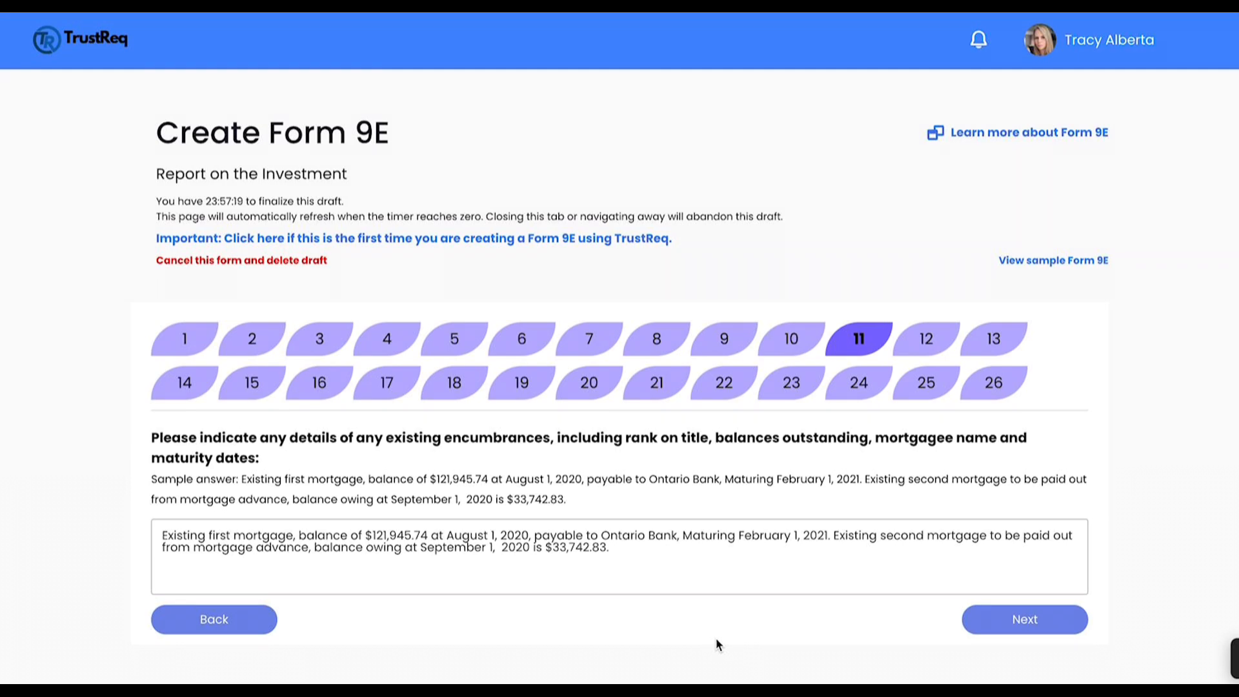
pyautogui.click(1017, 621)
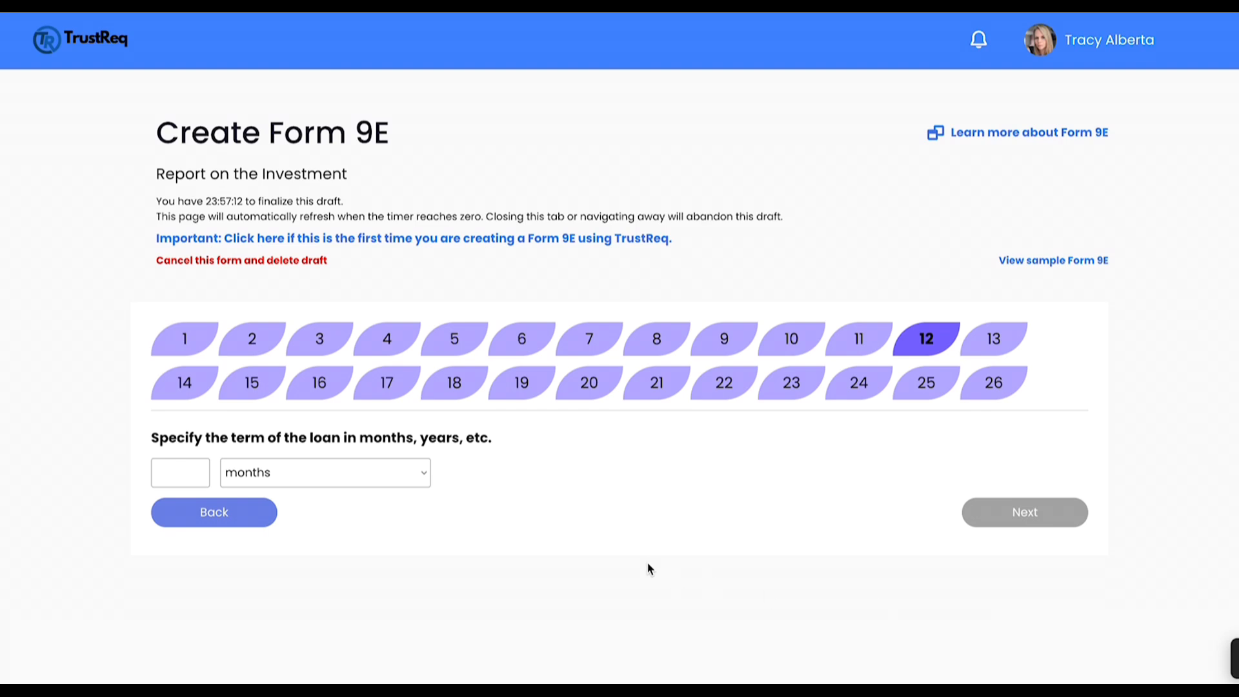
# Step: Set the term of the loan to 1 with years as the unit, and continue to the due date
pyautogui.click(196, 469)
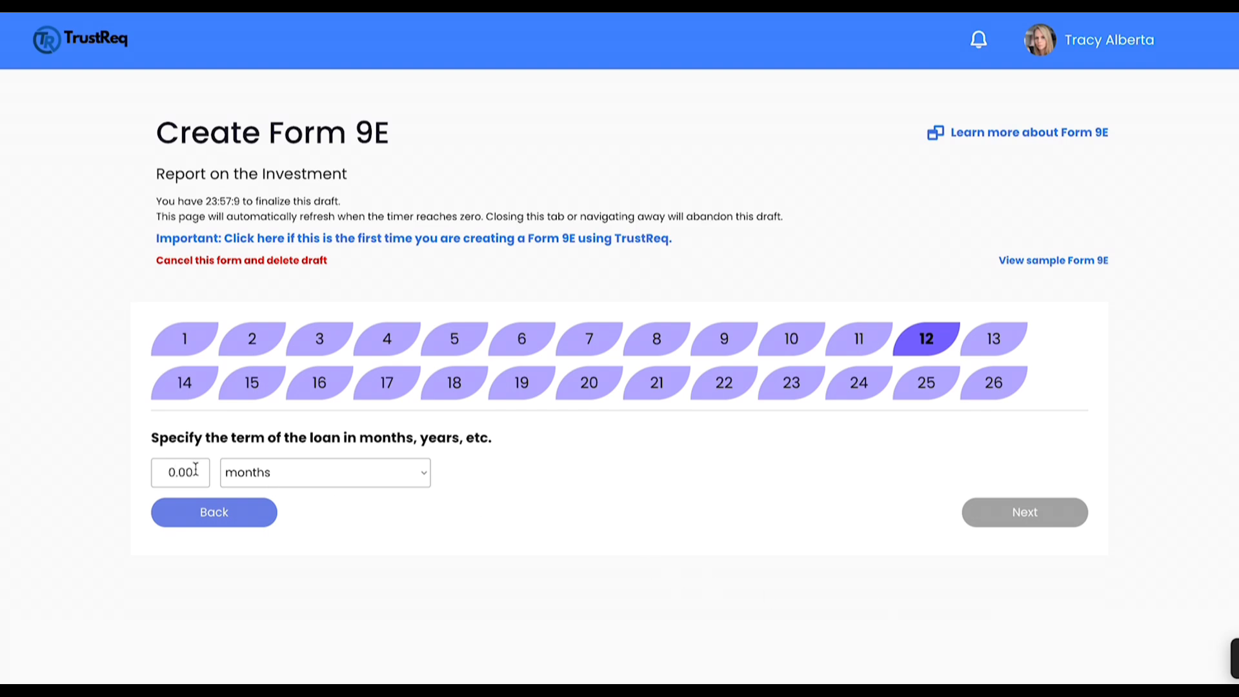
pyautogui.write('1')
pyautogui.click(263, 475)
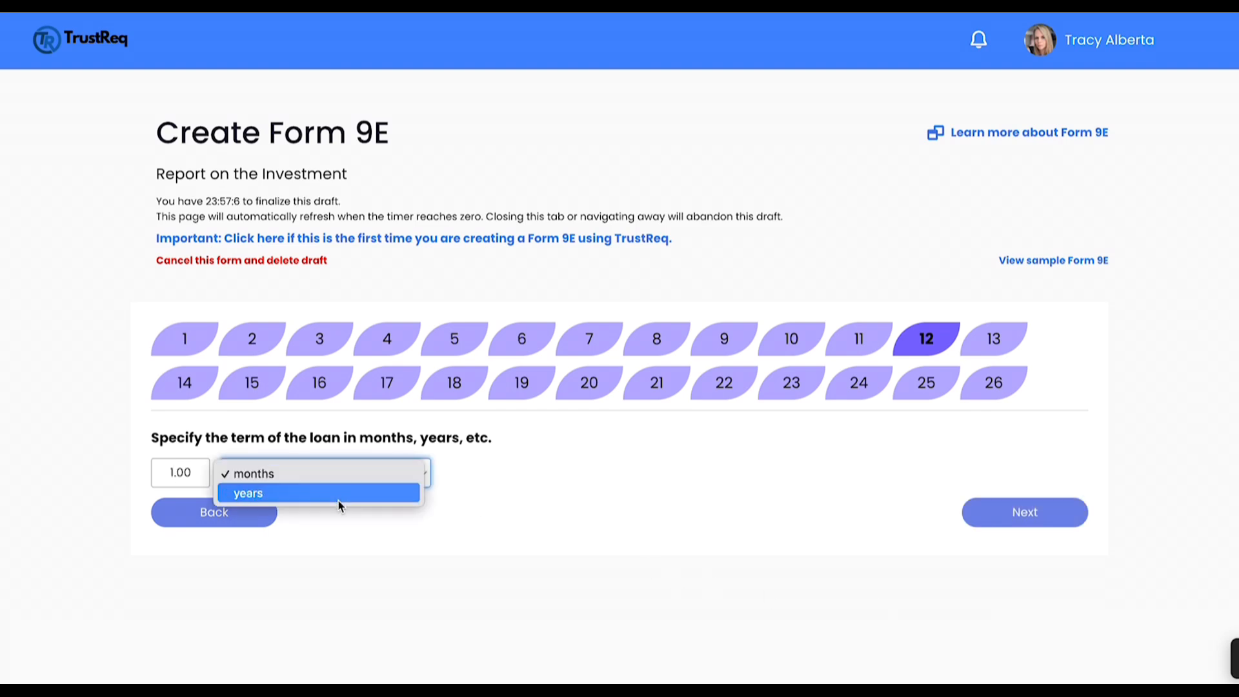
pyautogui.click(349, 491)
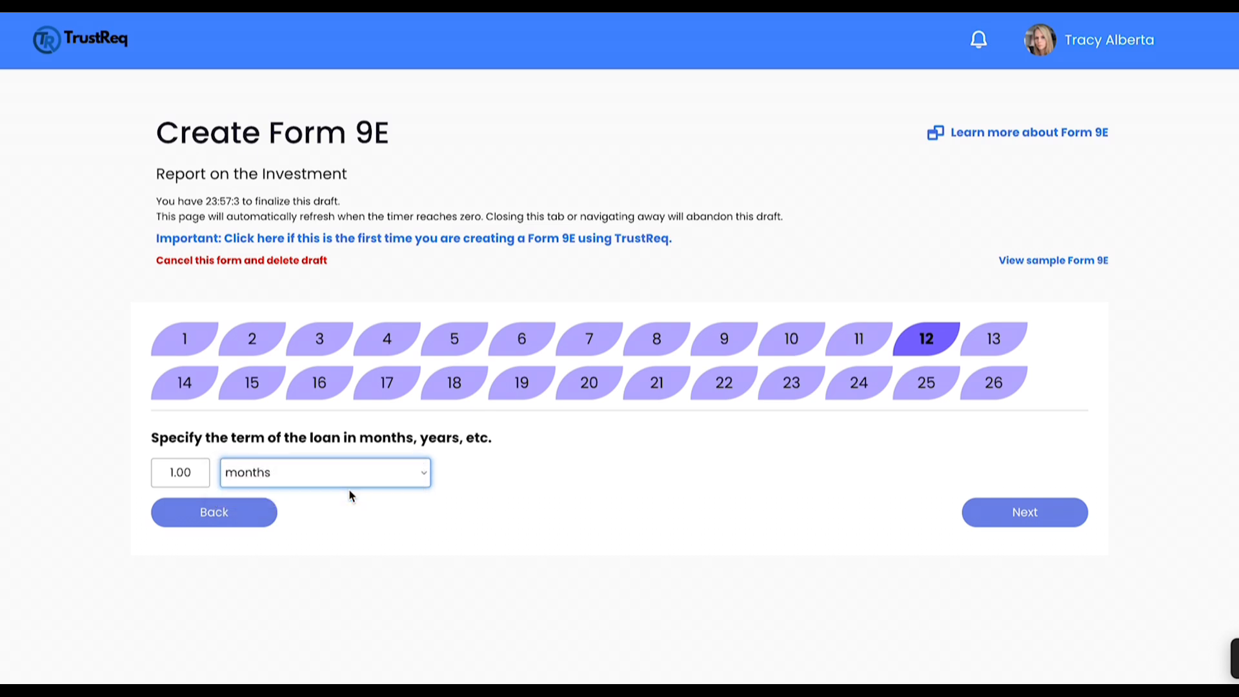
pyautogui.click(1038, 514)
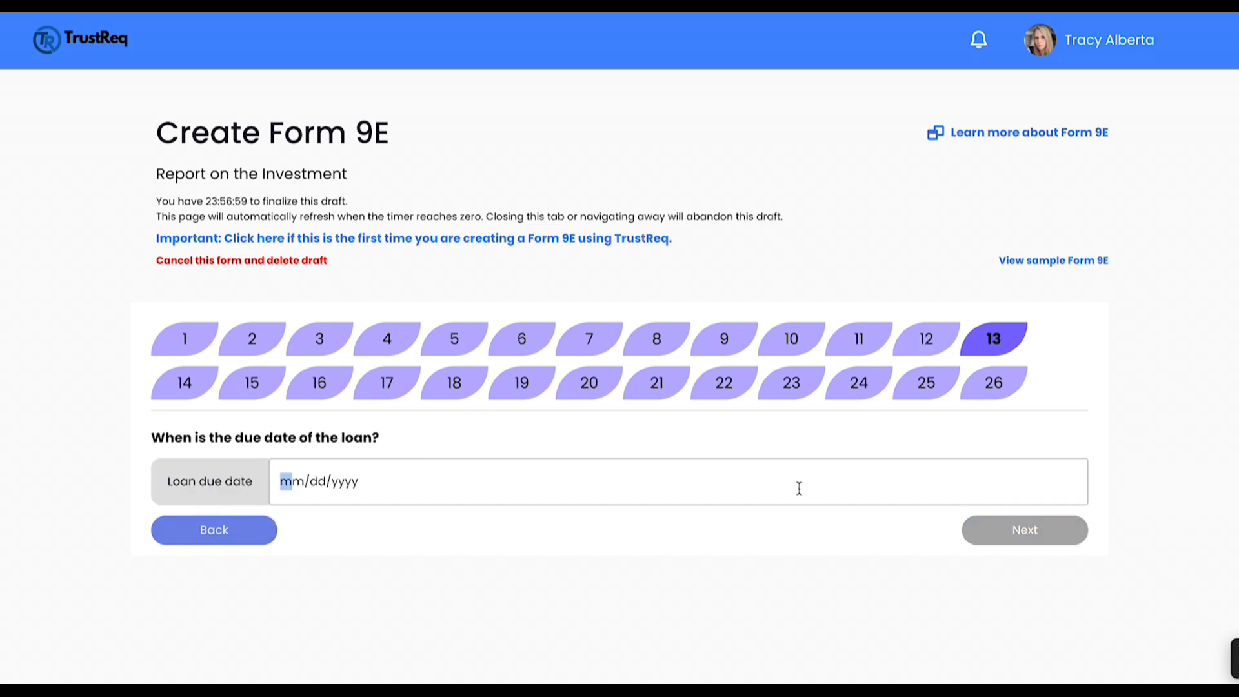
# Step: Enter 02/11/2025 as the loan's due date and set the amortization period to 5 years
pyautogui.write('02112025')
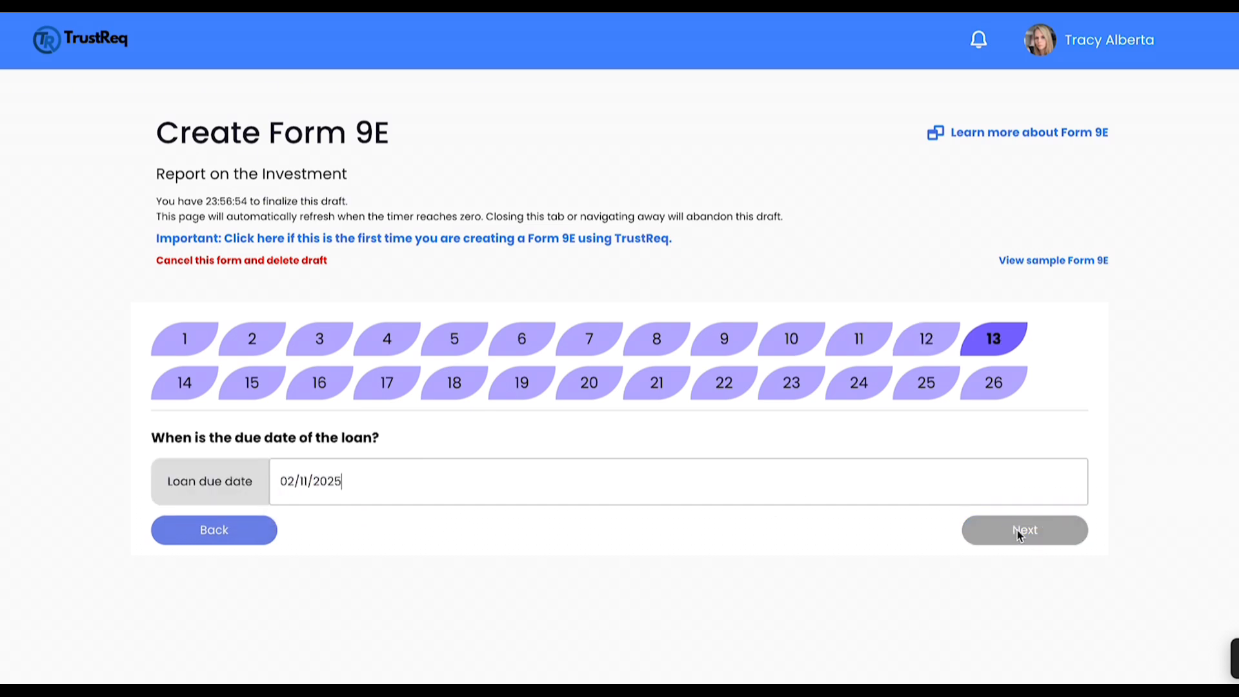
pyautogui.click(1018, 531)
pyautogui.click(173, 474)
pyautogui.write('100')
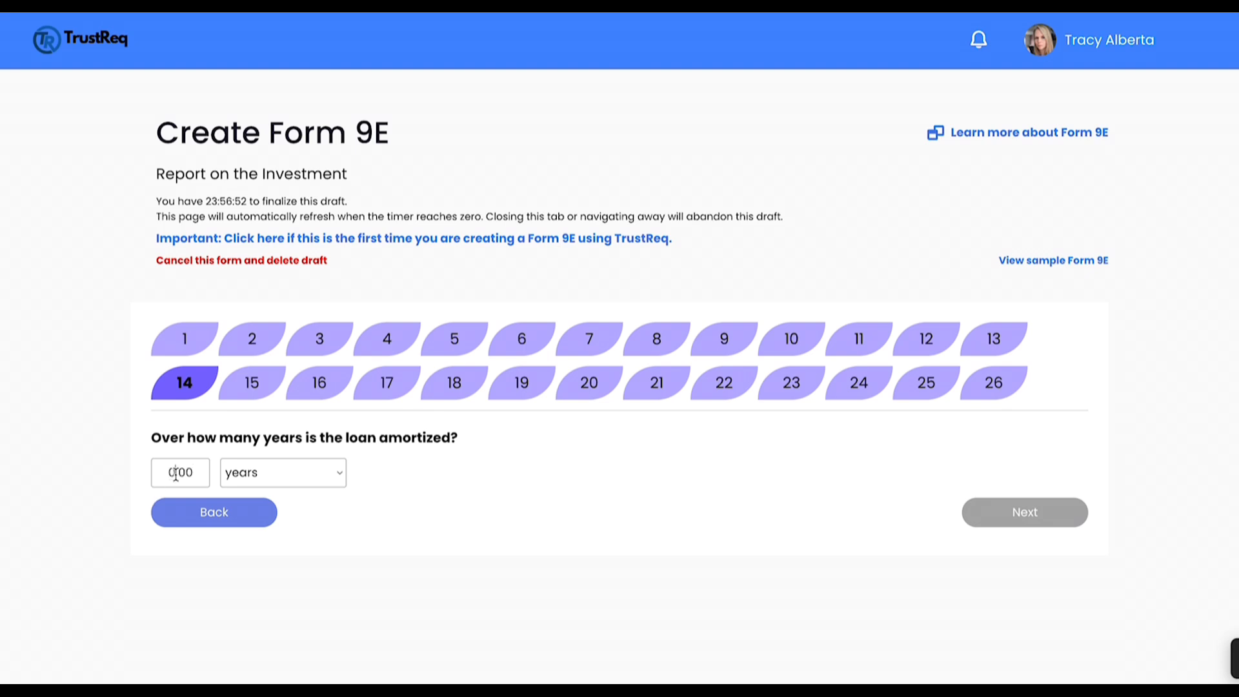
pyautogui.write('5')
pyautogui.click(1052, 518)
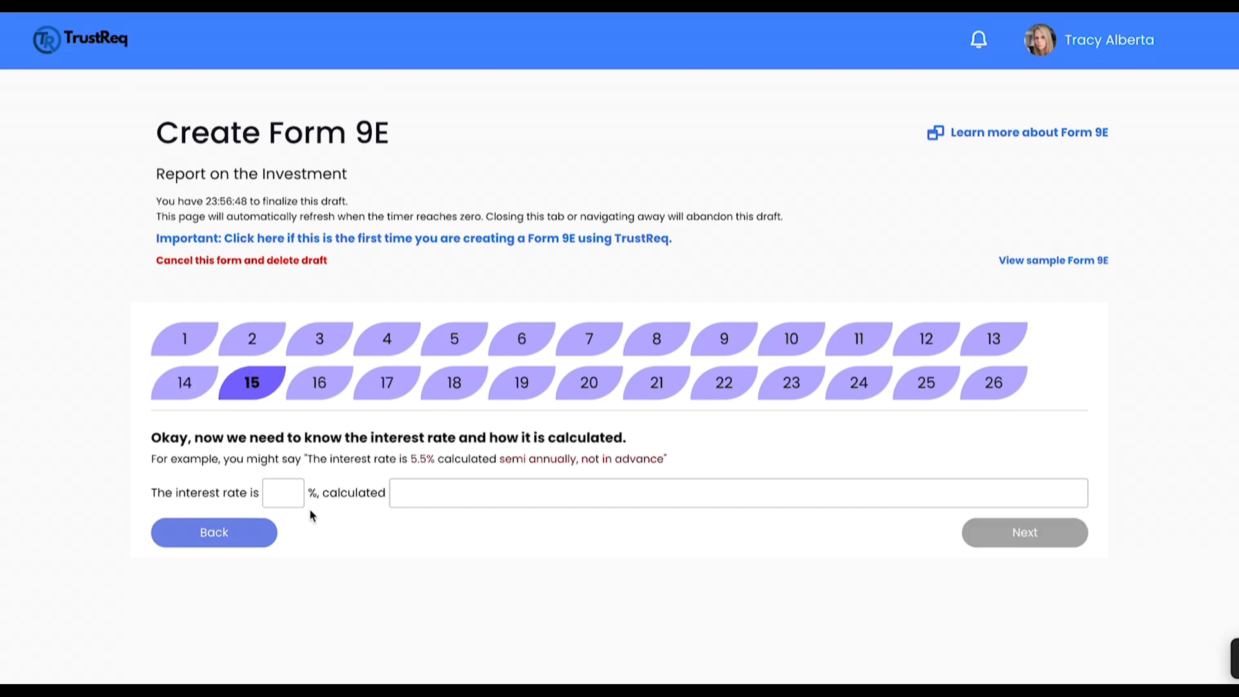
# Step: Set the interest rate to 5.5%, calculated "semi annually, not in advance" as in the example, and continue
pyautogui.click(282, 497)
pyautogui.write('5.5')
pyautogui.moveTo(501, 464); pyautogui.dragTo(661, 461)
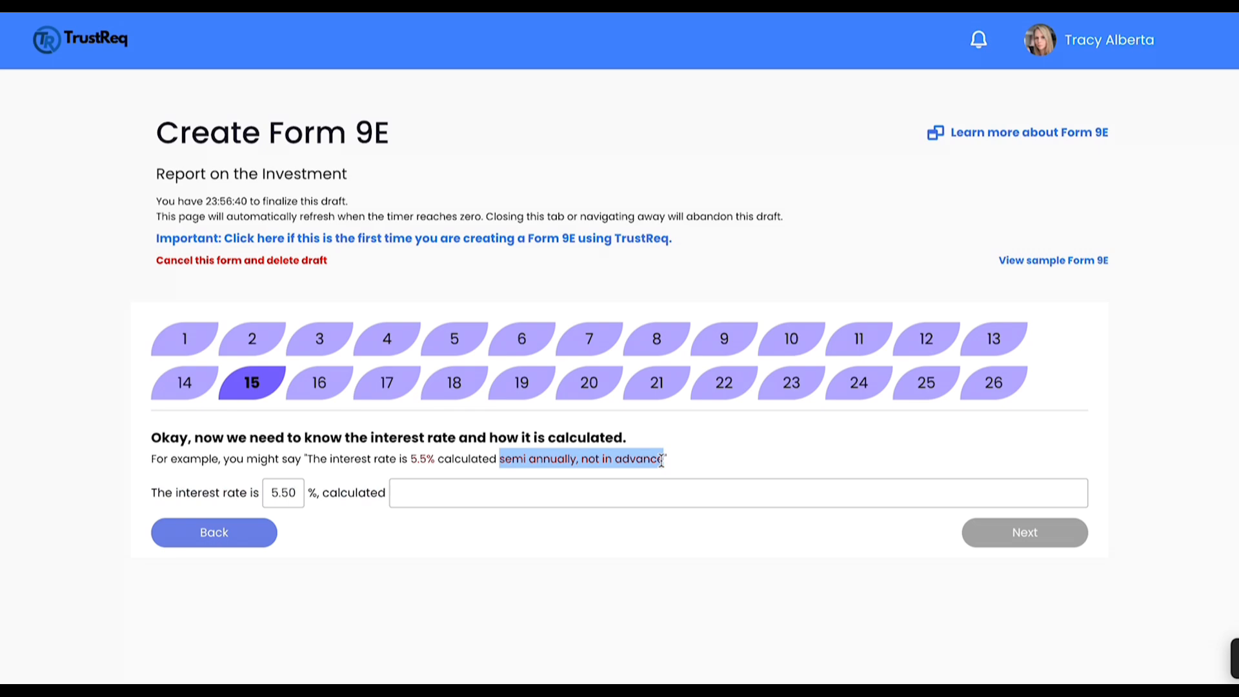
pyautogui.click(658, 487)
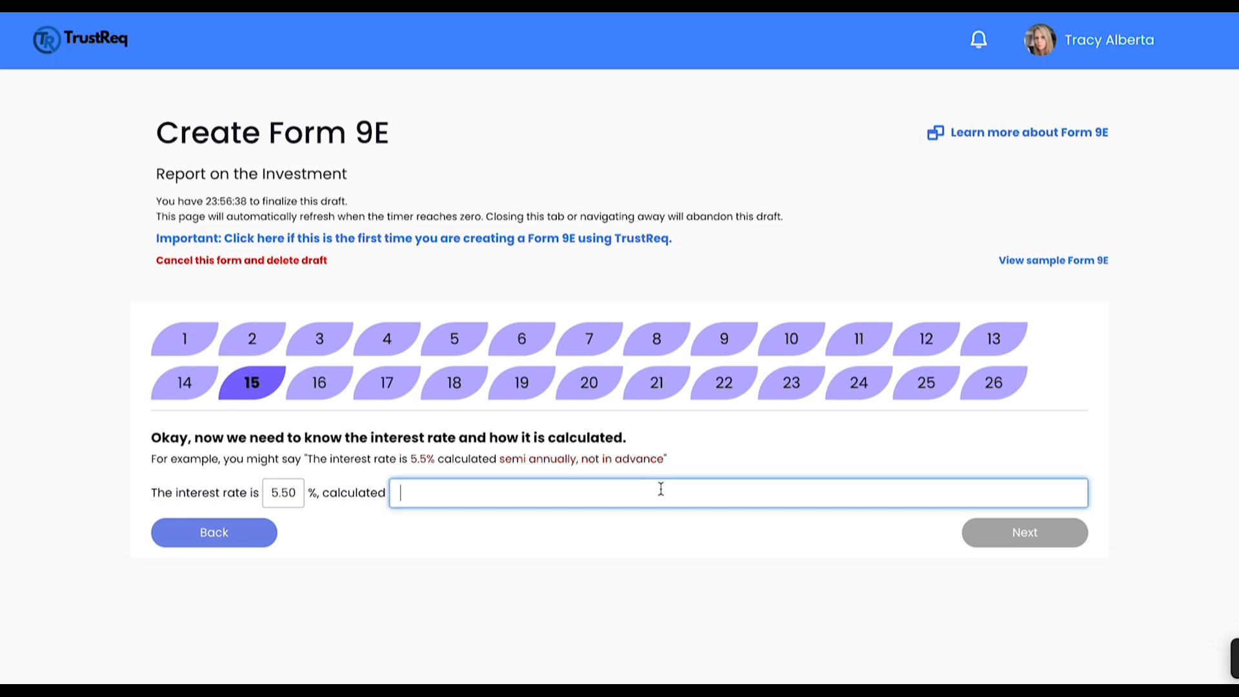
pyautogui.hotkey('ctrl', 'v')
pyautogui.click(700, 539)
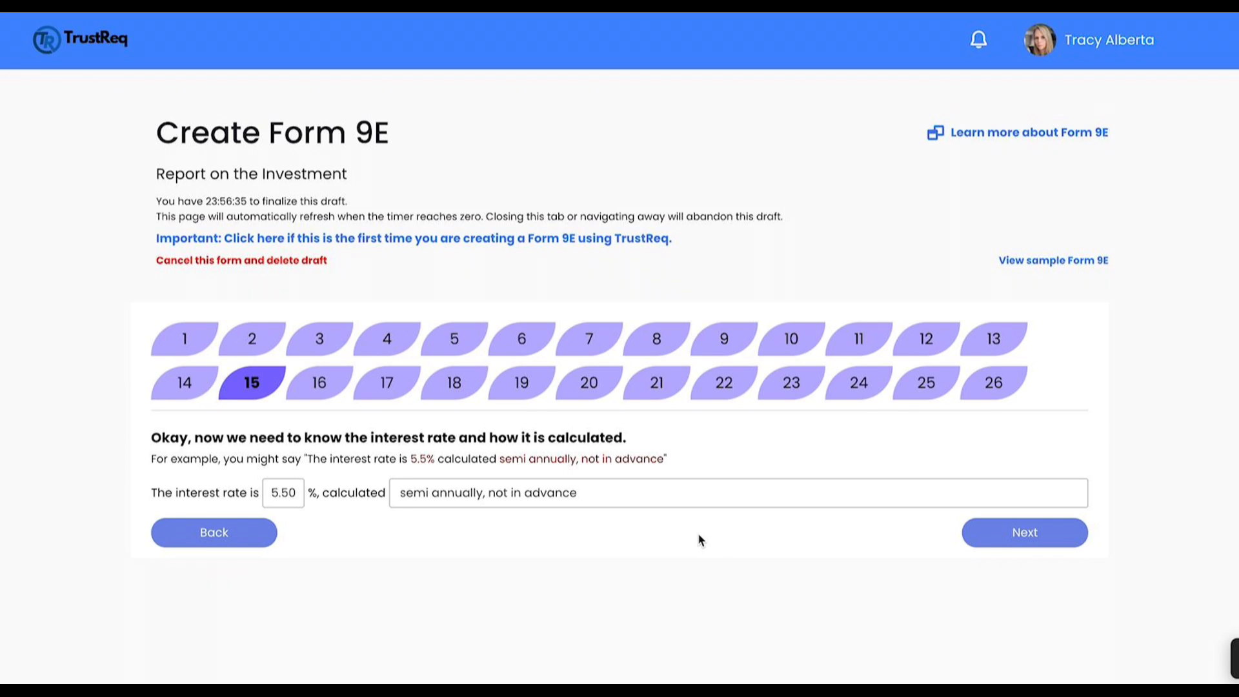
pyautogui.click(1023, 539)
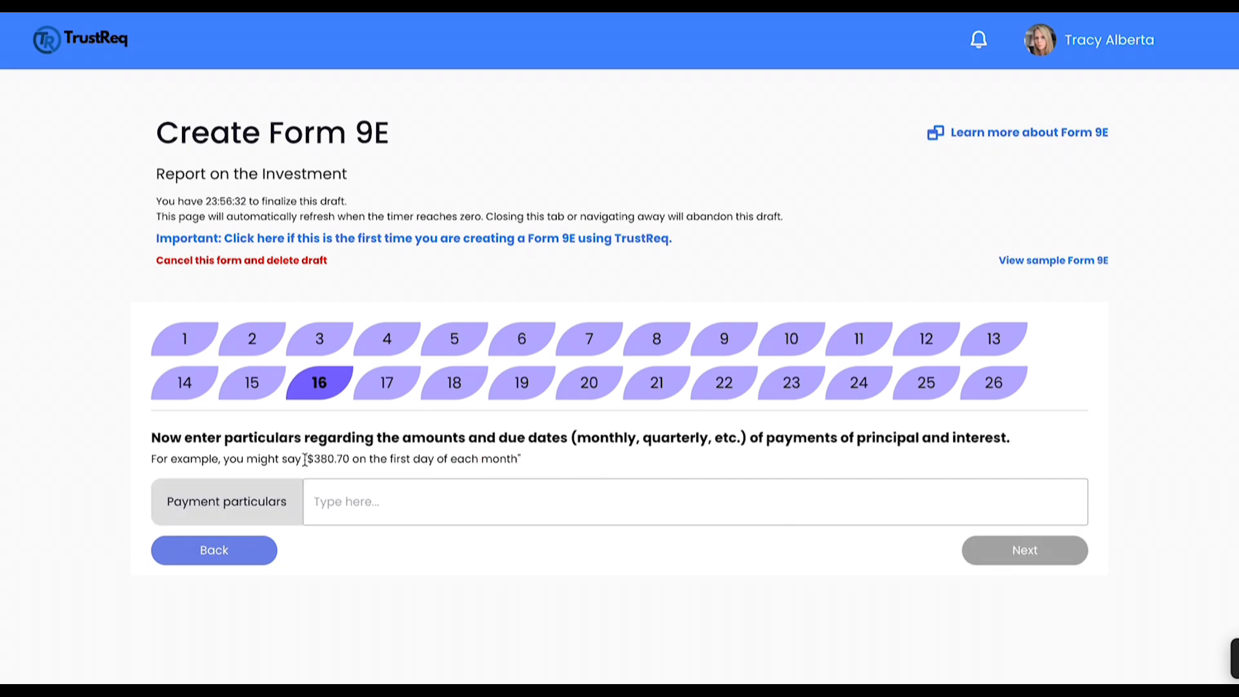
# Step: Enter the payment particulars as "$380.70 on the first day of each month", copied from the example
pyautogui.moveTo(308, 459); pyautogui.dragTo(516, 459)
pyautogui.click(515, 494)
pyautogui.hotkey('ctrl', 'v')
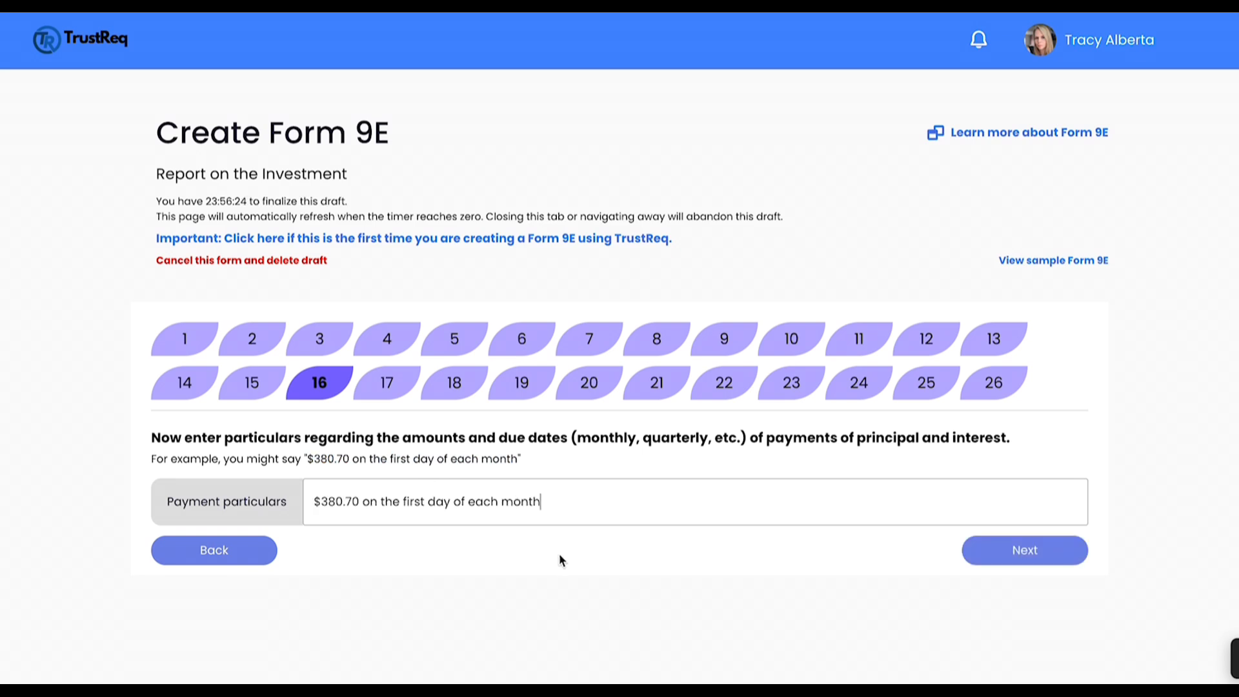
# Step: Continue and mark both the special particulars and the collateral security details as not applicable
pyautogui.click(1015, 553)
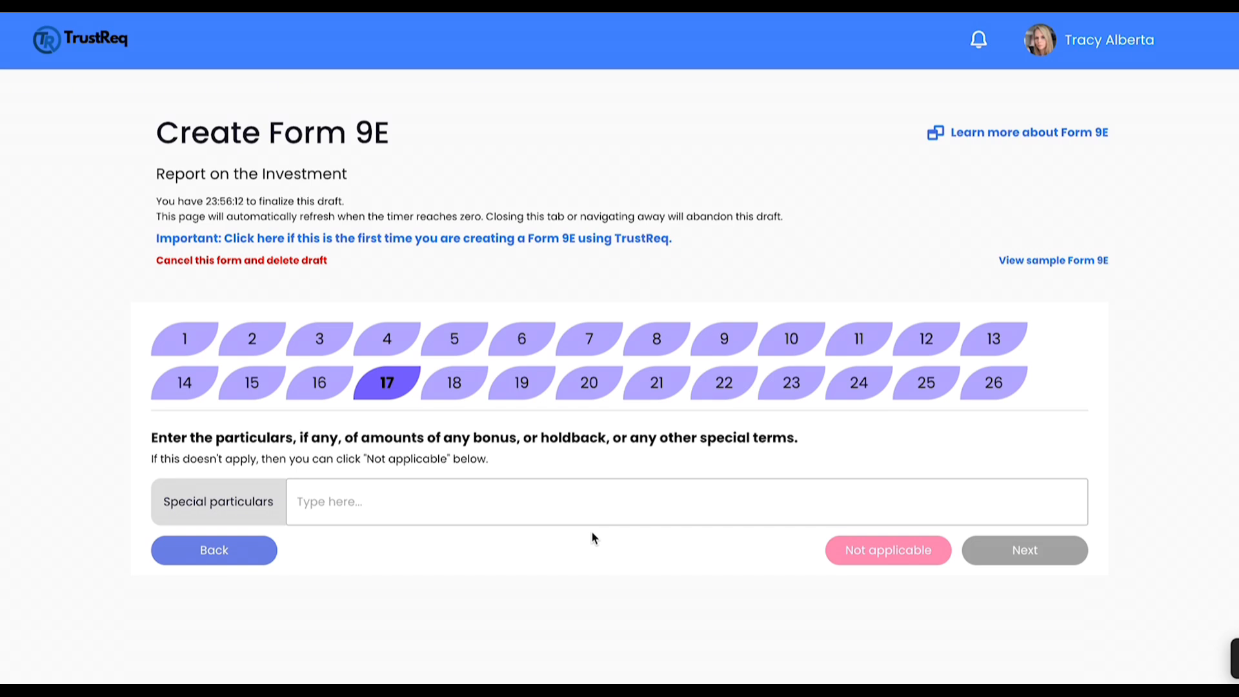
pyautogui.click(888, 554)
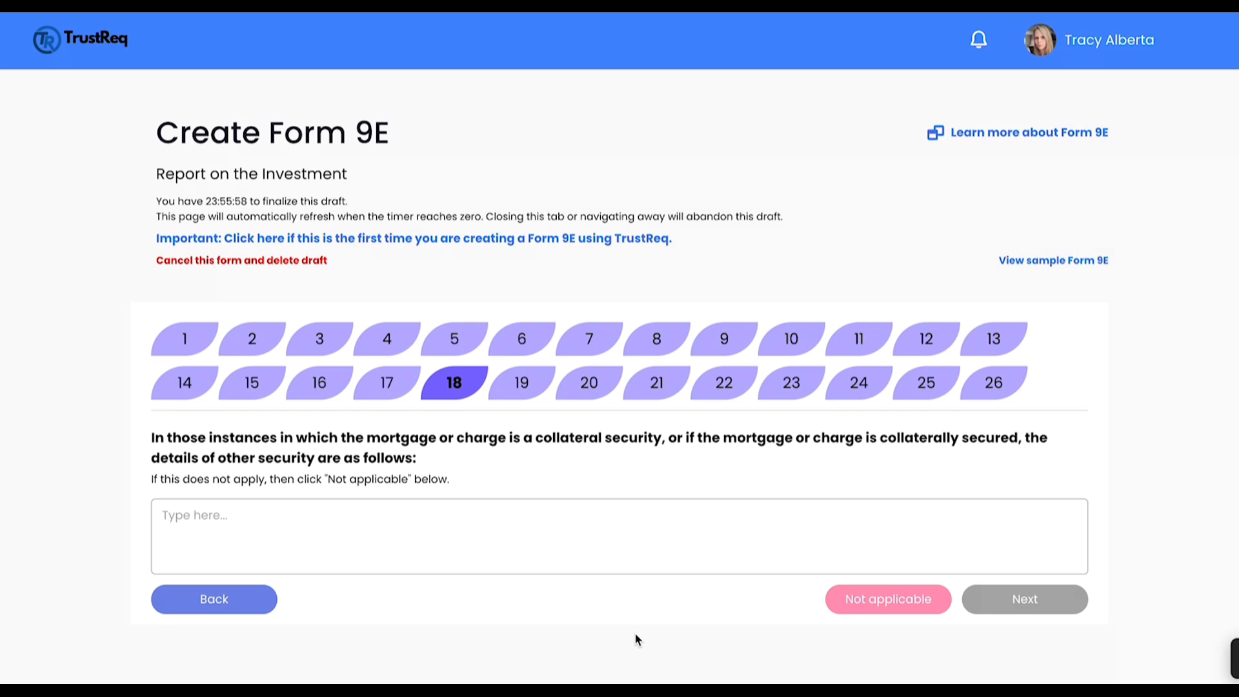
pyautogui.click(865, 600)
# Step: Enter the registration number from the sample answer and set the date below it to 01/11/2024
pyautogui.scroll(-1, 775, 656)
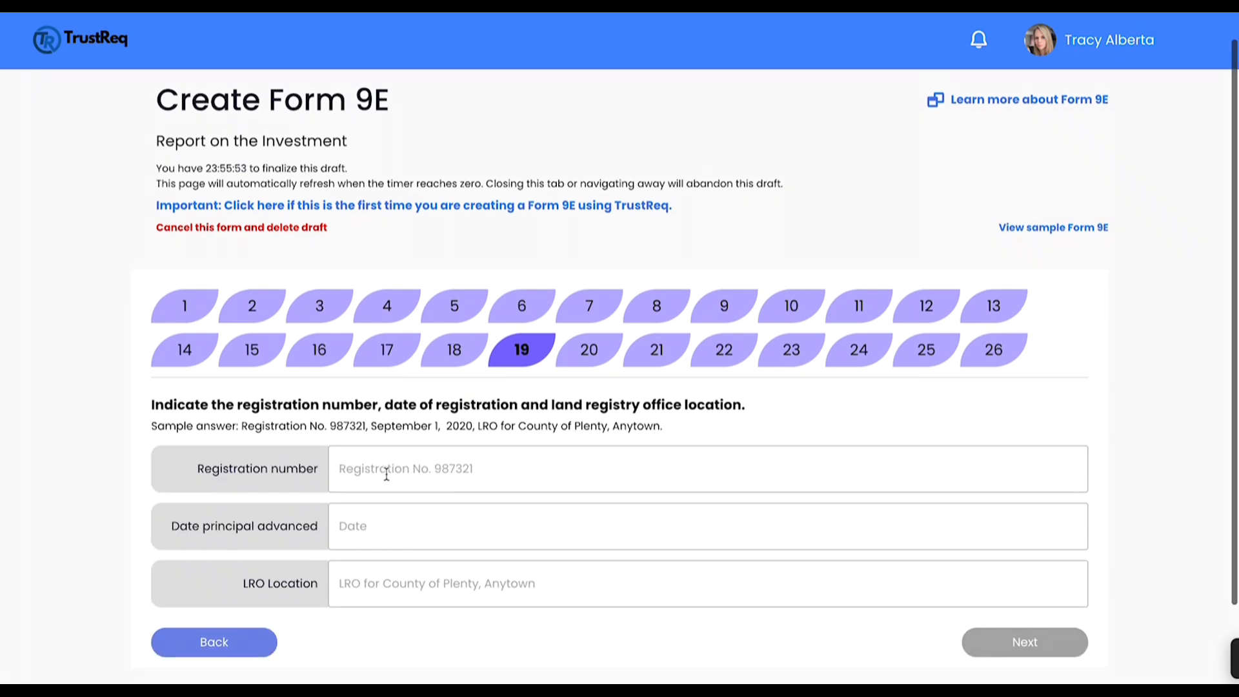
pyautogui.moveTo(366, 426); pyautogui.dragTo(313, 430)
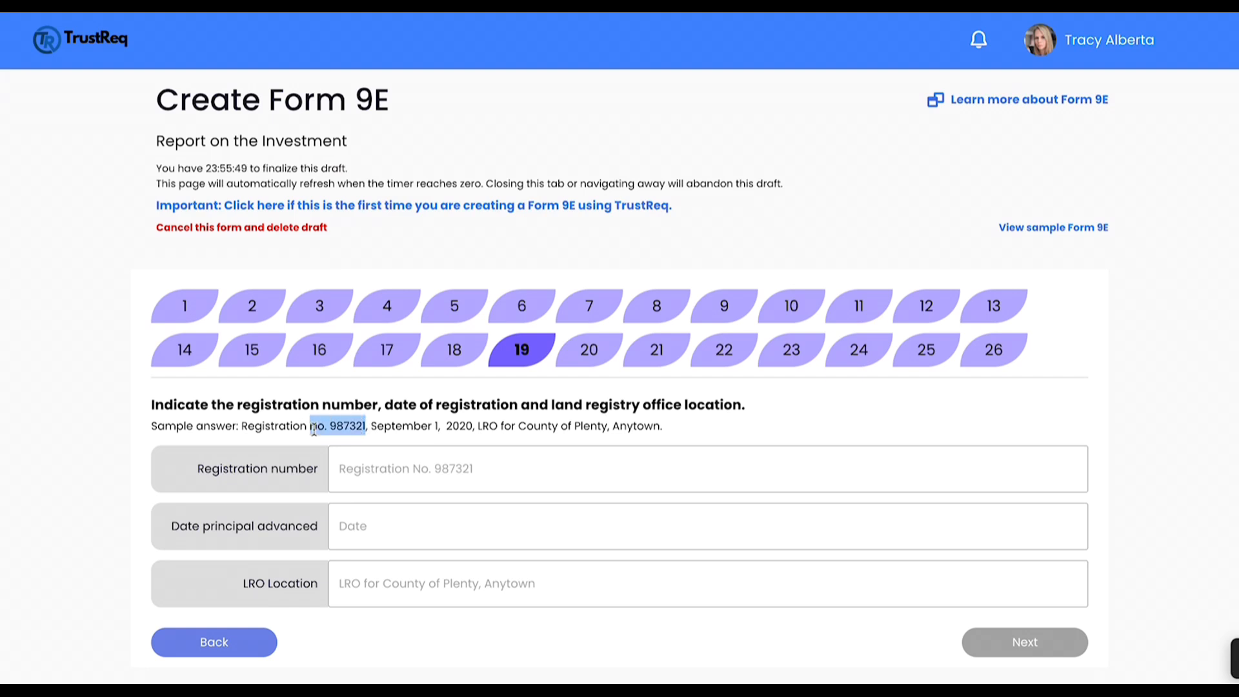
pyautogui.click(335, 462)
pyautogui.hotkey('ctrl', 'v')
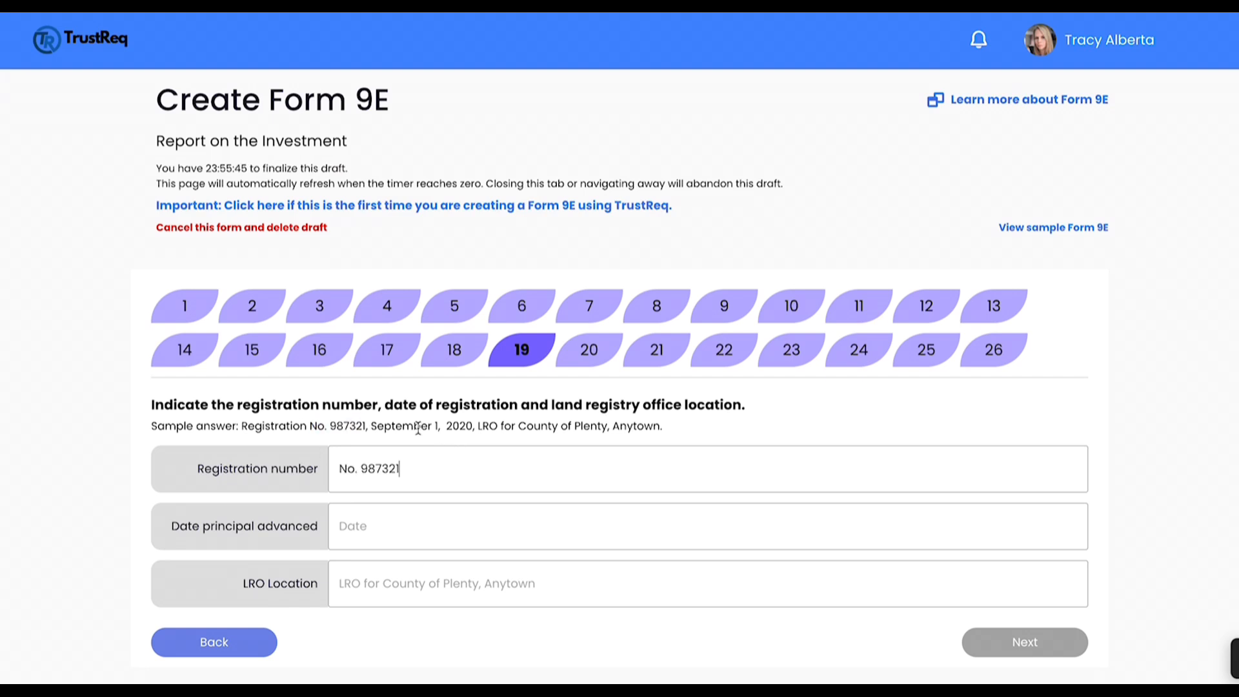
pyautogui.click(387, 534)
pyautogui.write('01112024')
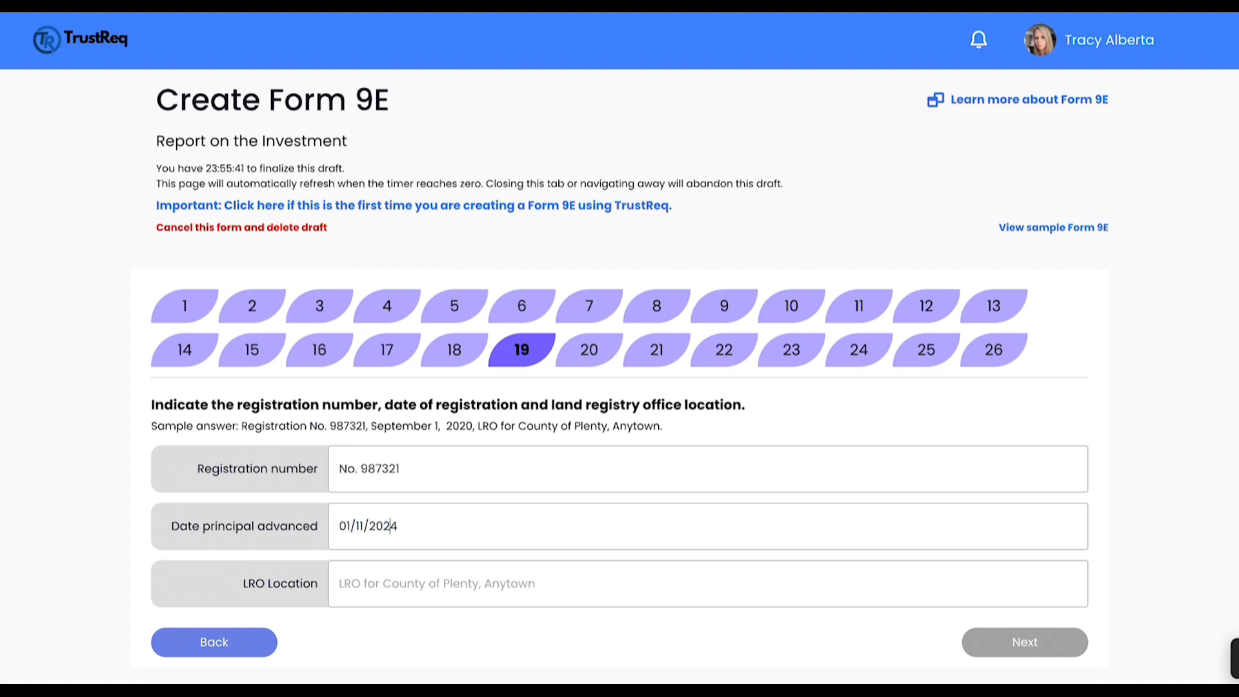
# Step: Enter the land registry office location as "LRO for County of Plenty, Anytown", copied from the sample answer
pyautogui.moveTo(478, 426); pyautogui.dragTo(657, 434)
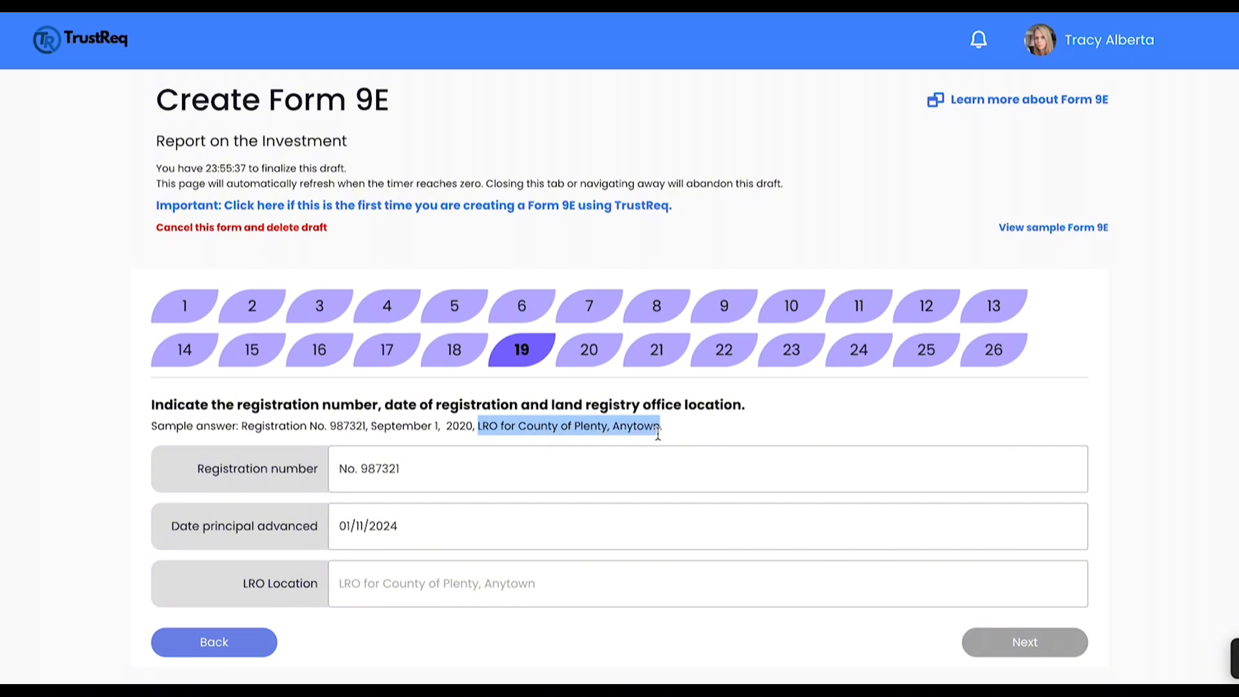
pyautogui.hotkey('ctrl', 'c')
pyautogui.click(644, 583)
pyautogui.hotkey('ctrl', 'v')
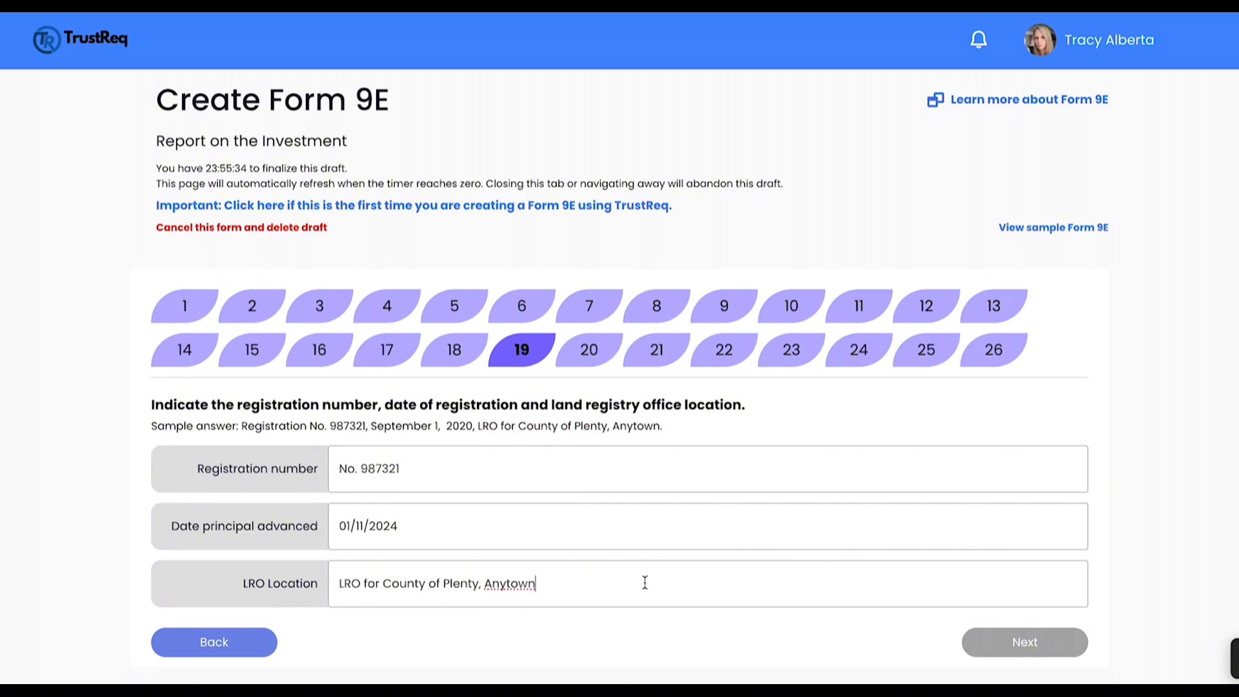
# Step: Continue to the insurance particulars and mark them as not applicable
pyautogui.click(1024, 643)
pyautogui.scroll(-3, 683, 564)
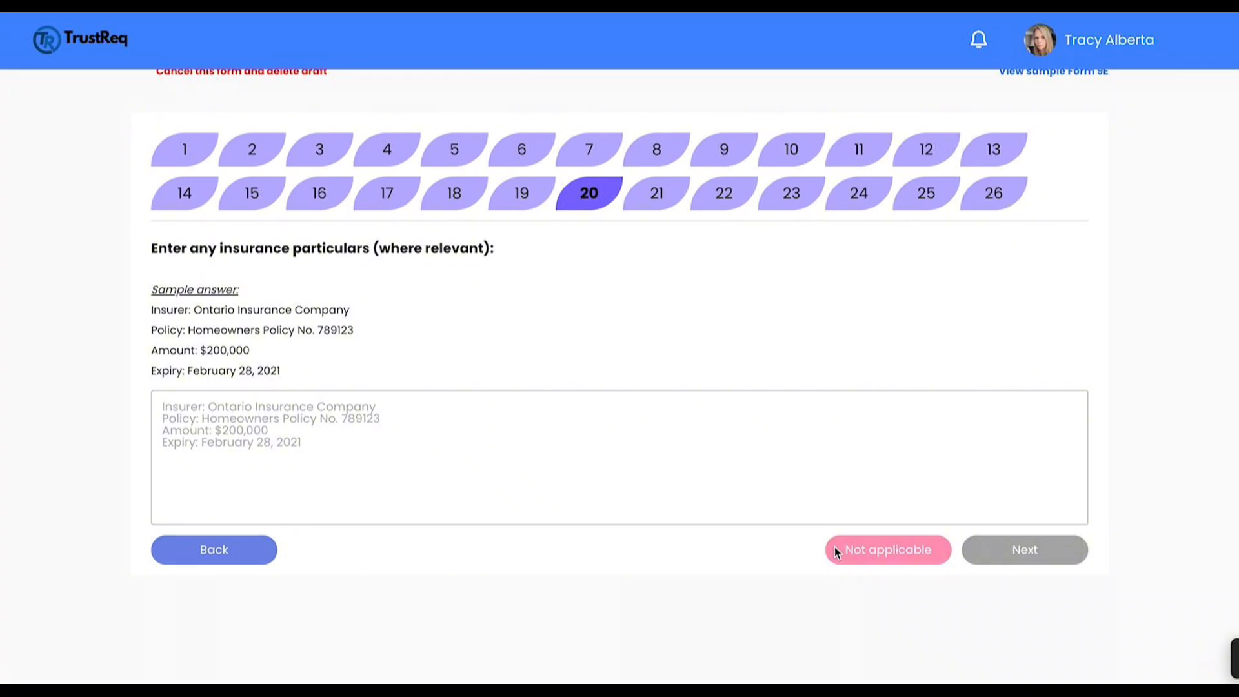
pyautogui.click(879, 552)
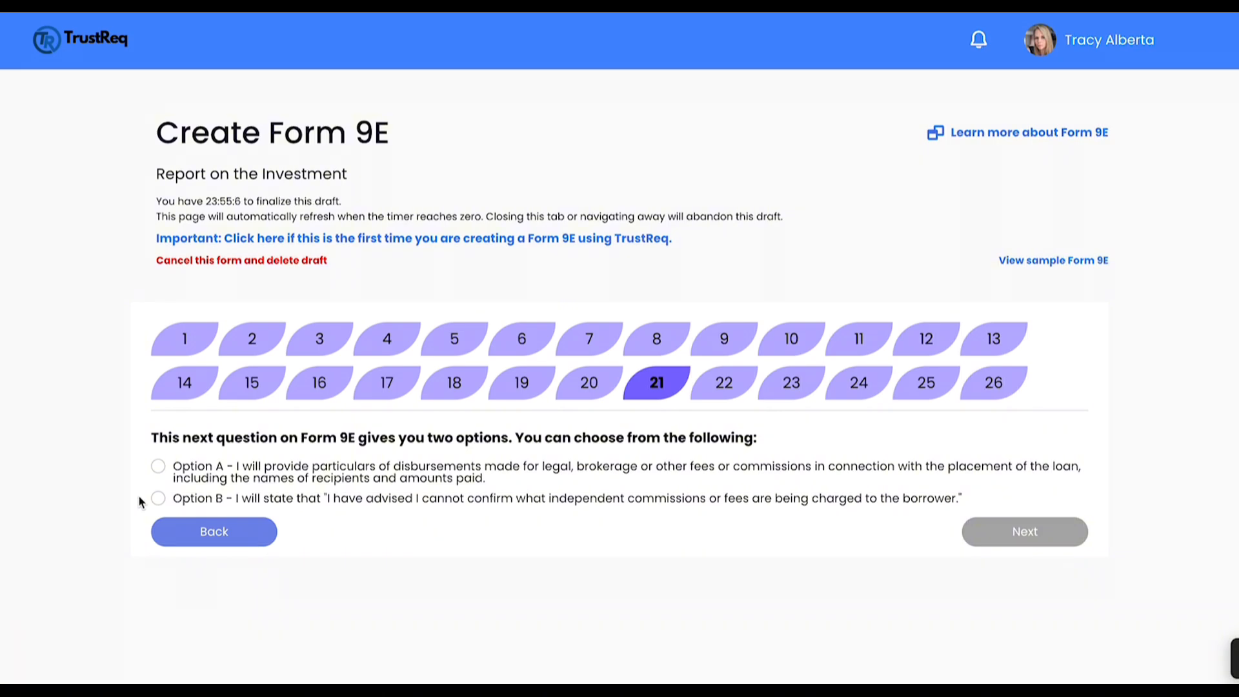
# Step: Look at Option A for fee disbursements, but choose Option B, stating that independent commissions or fees cannot be confirmed, and continue
pyautogui.click(158, 466)
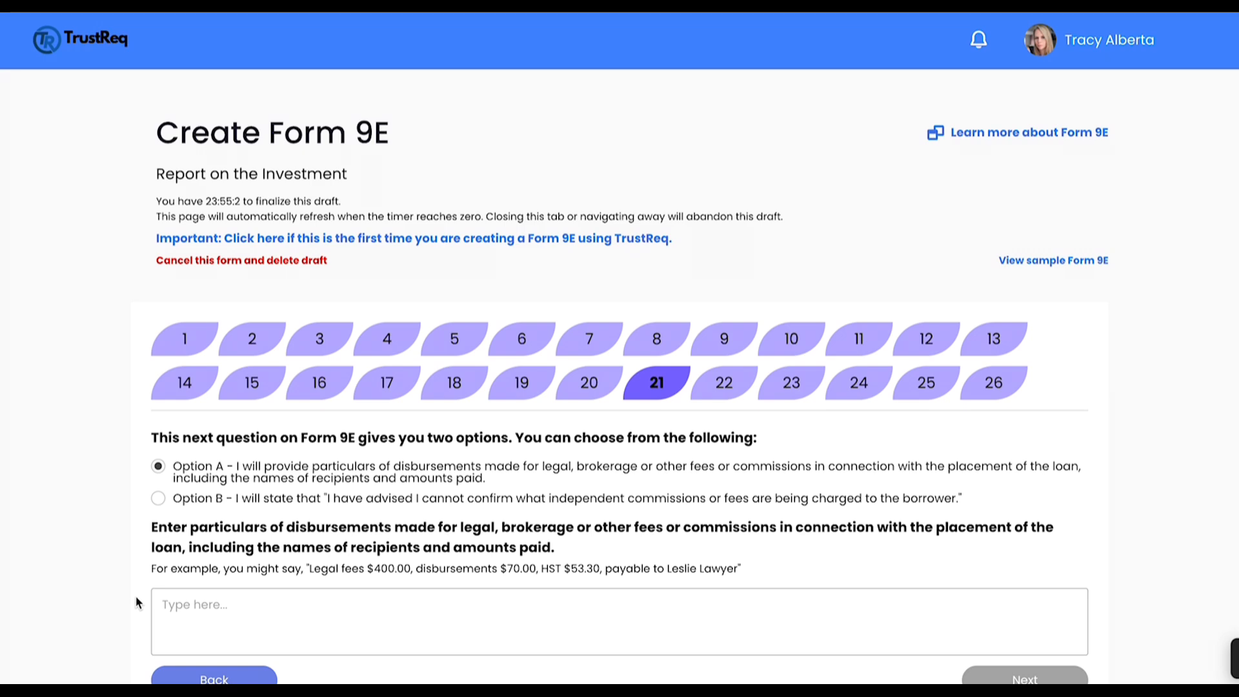
pyautogui.click(158, 498)
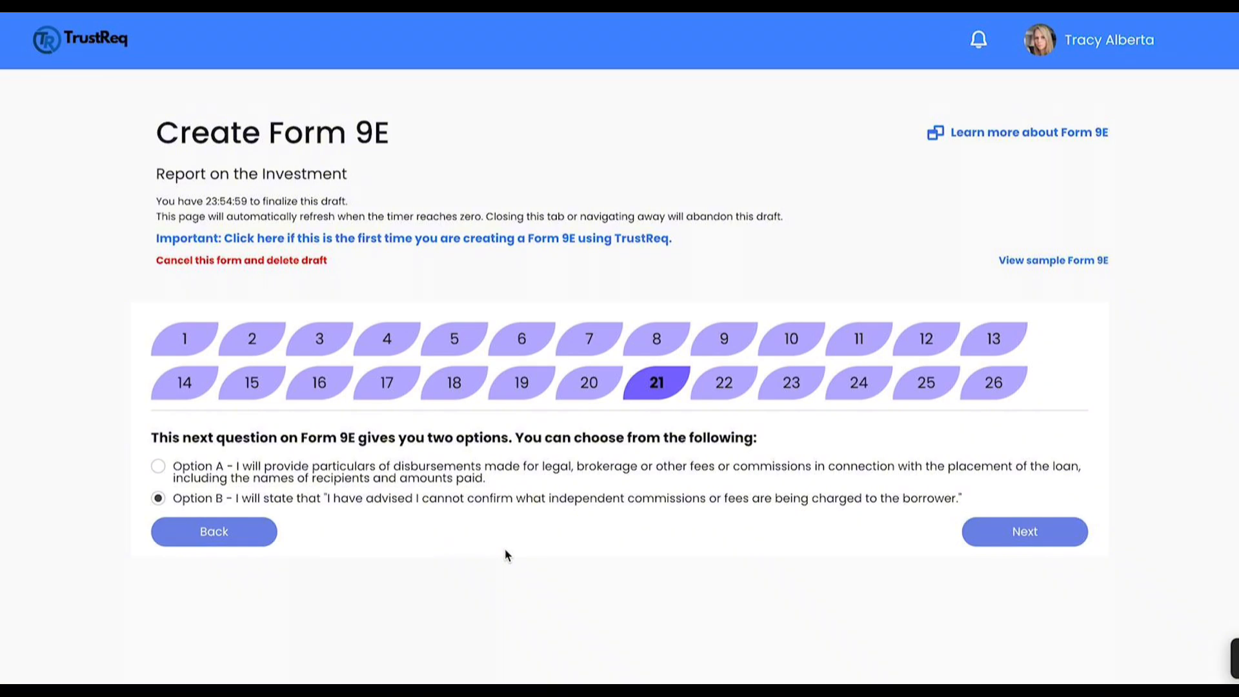
pyautogui.click(1041, 532)
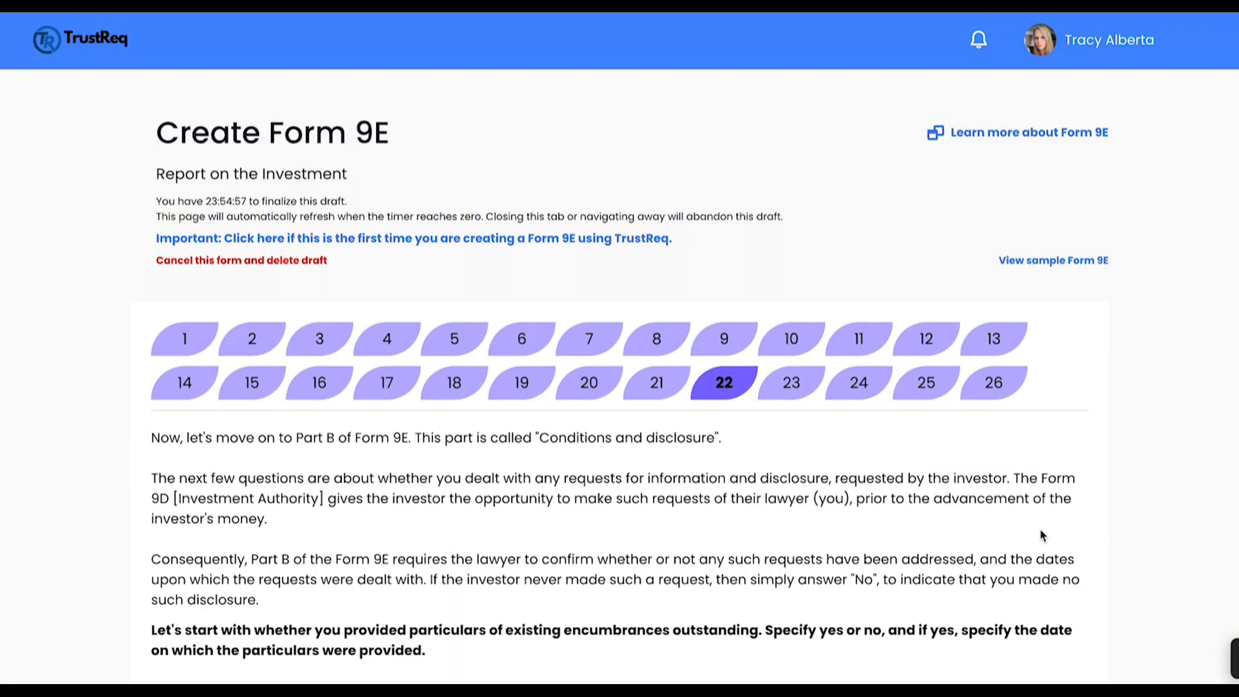
# Step: Try Yes for the particulars of existing encumbrances outstanding, but mark this question as not applicable instead
pyautogui.scroll(-1, 1025, 530)
pyautogui.scroll(-2, 1026, 532)
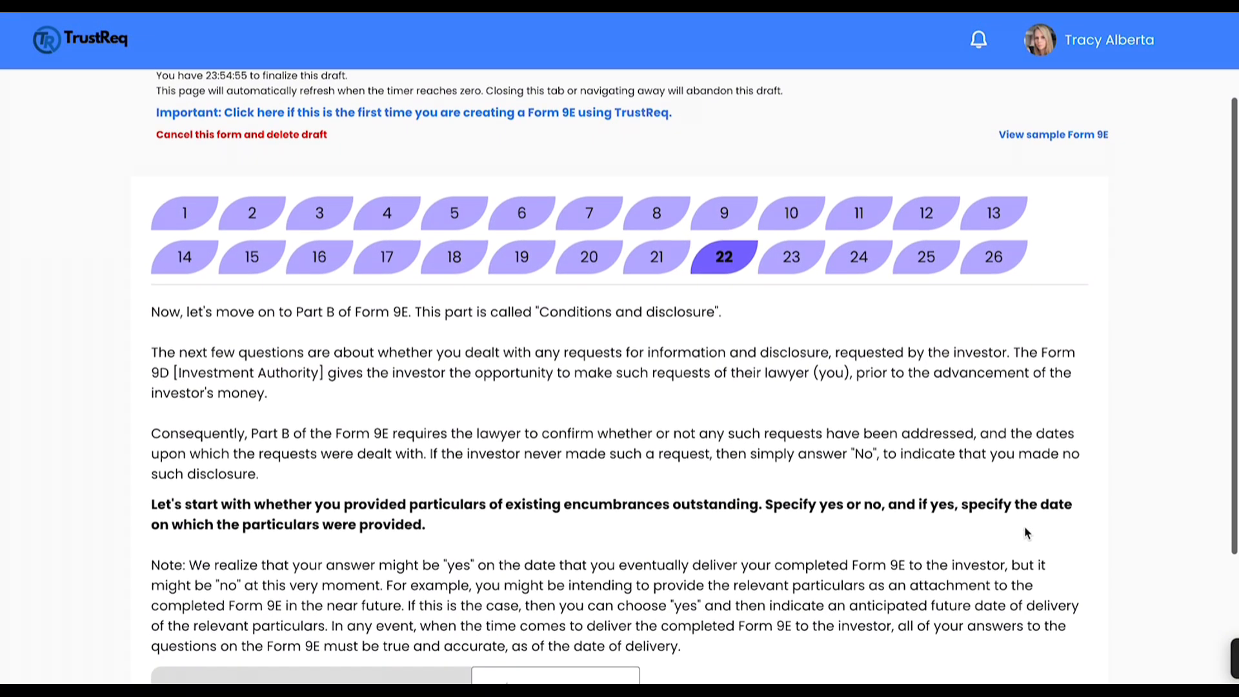
pyautogui.scroll(-1, 1025, 528)
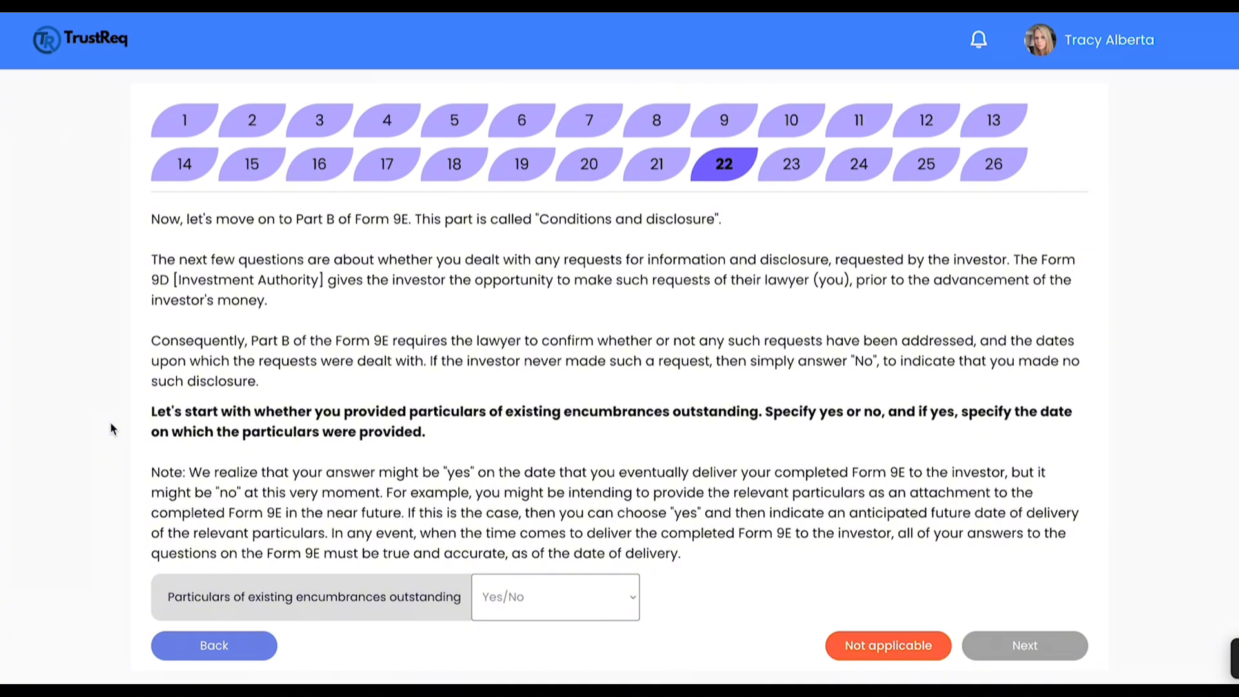
pyautogui.click(535, 597)
pyautogui.click(536, 598)
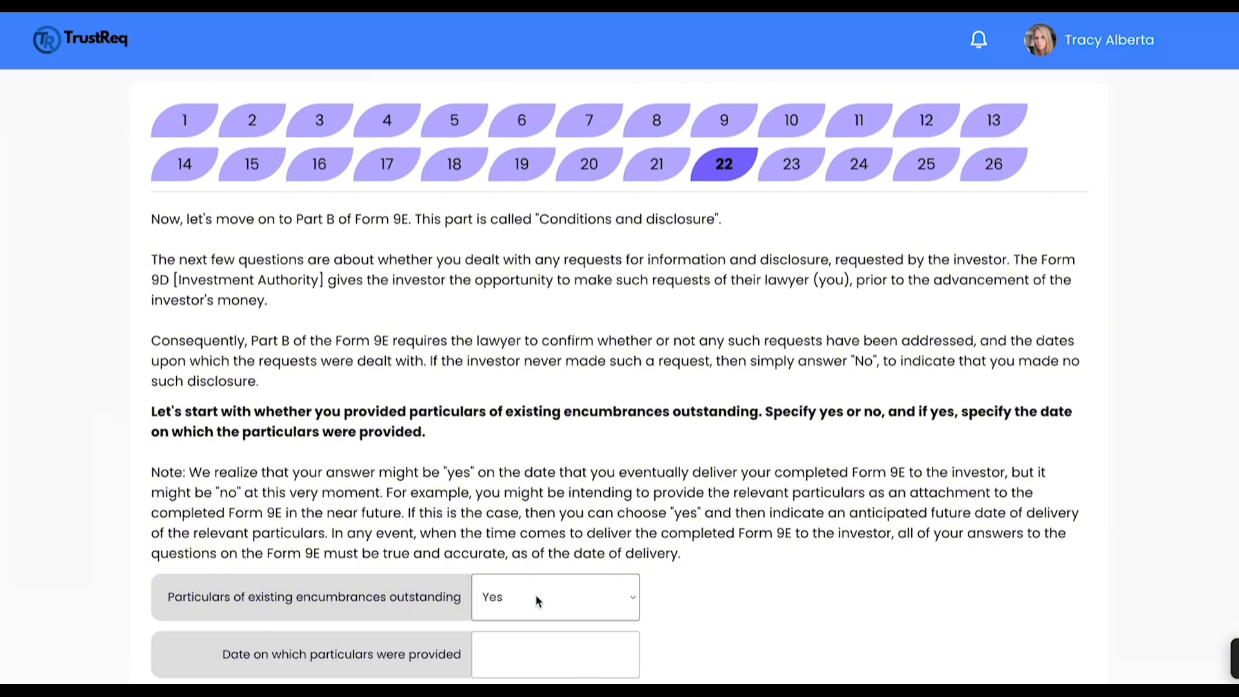
pyautogui.scroll(-2, 539, 598)
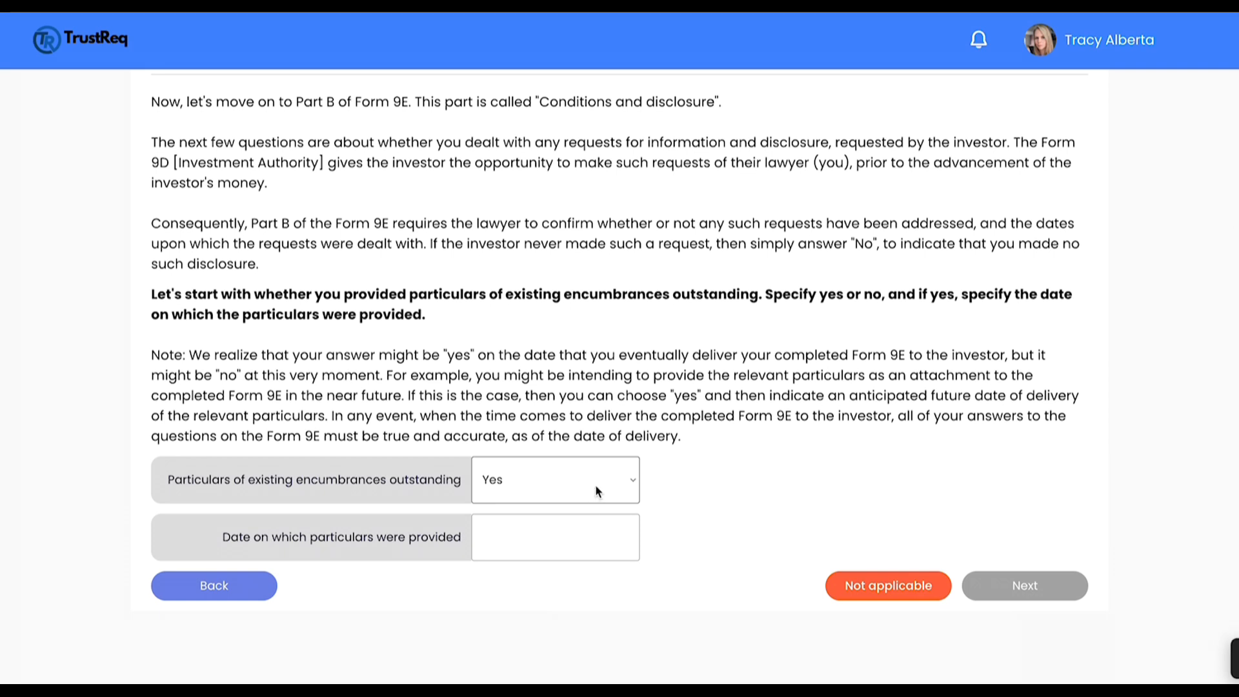
pyautogui.click(596, 488)
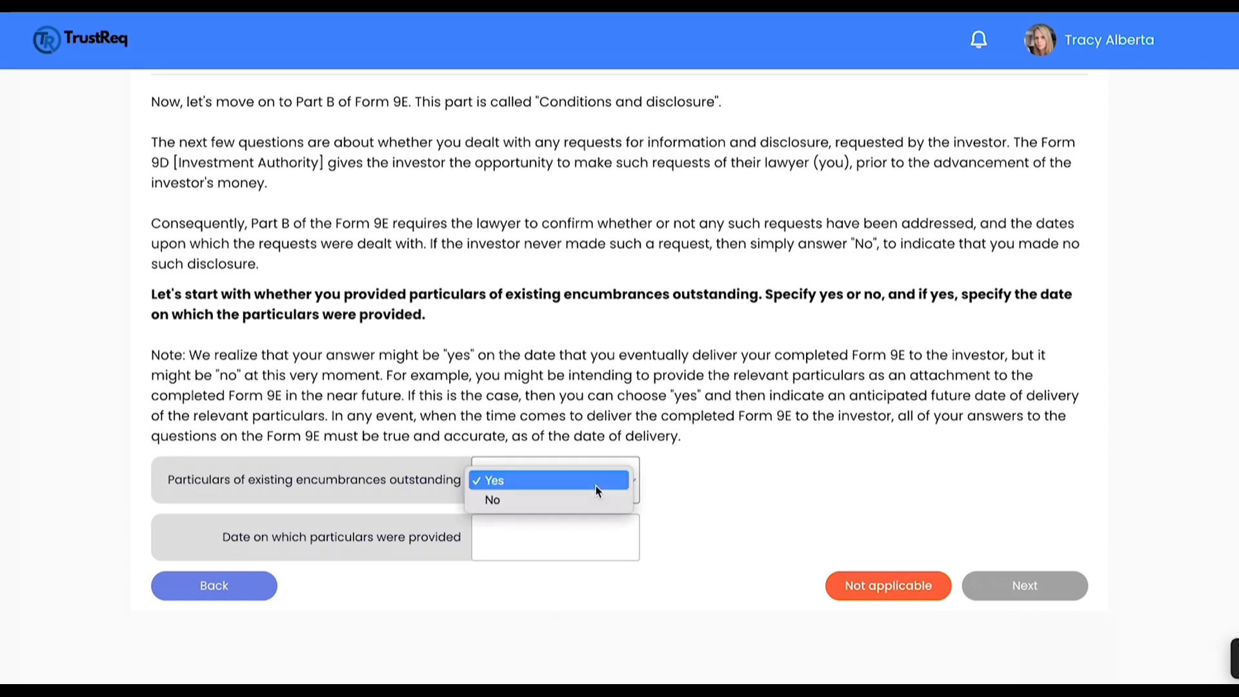
pyautogui.click(786, 589)
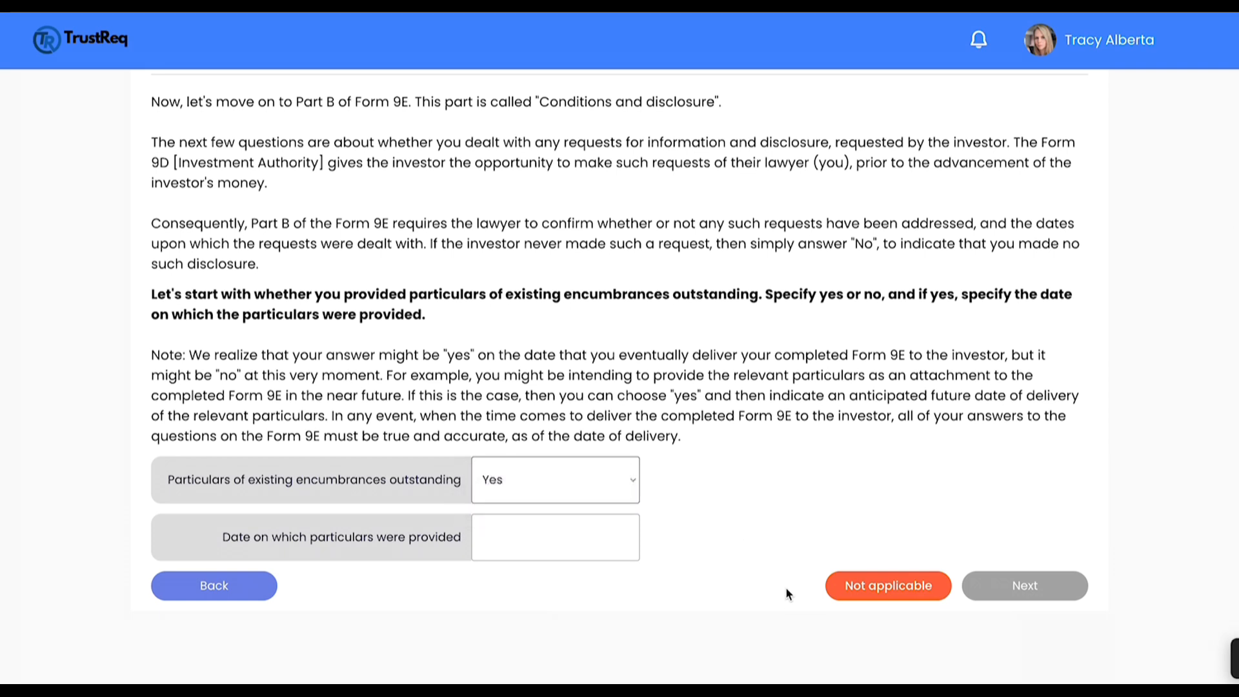
pyautogui.click(902, 597)
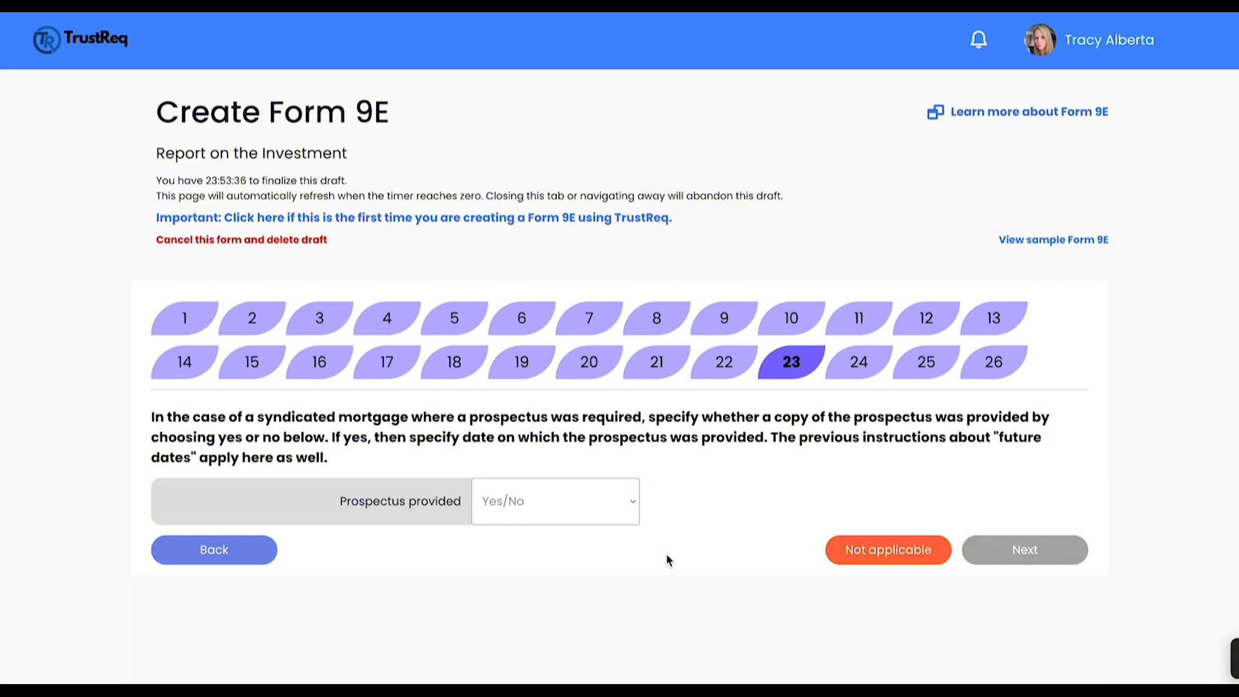
# Step: State that the prospectus was provided on 02/11/2024, and mark the independent appraisal question as not applicable
pyautogui.click(600, 507)
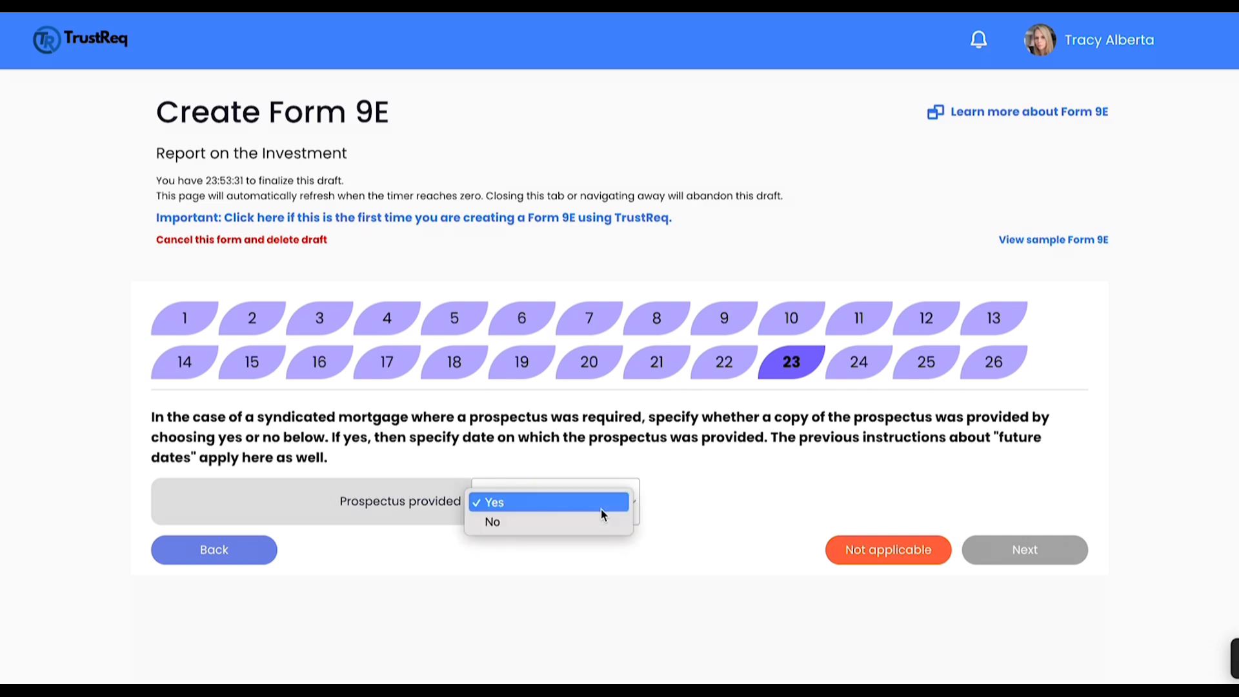
pyautogui.click(601, 510)
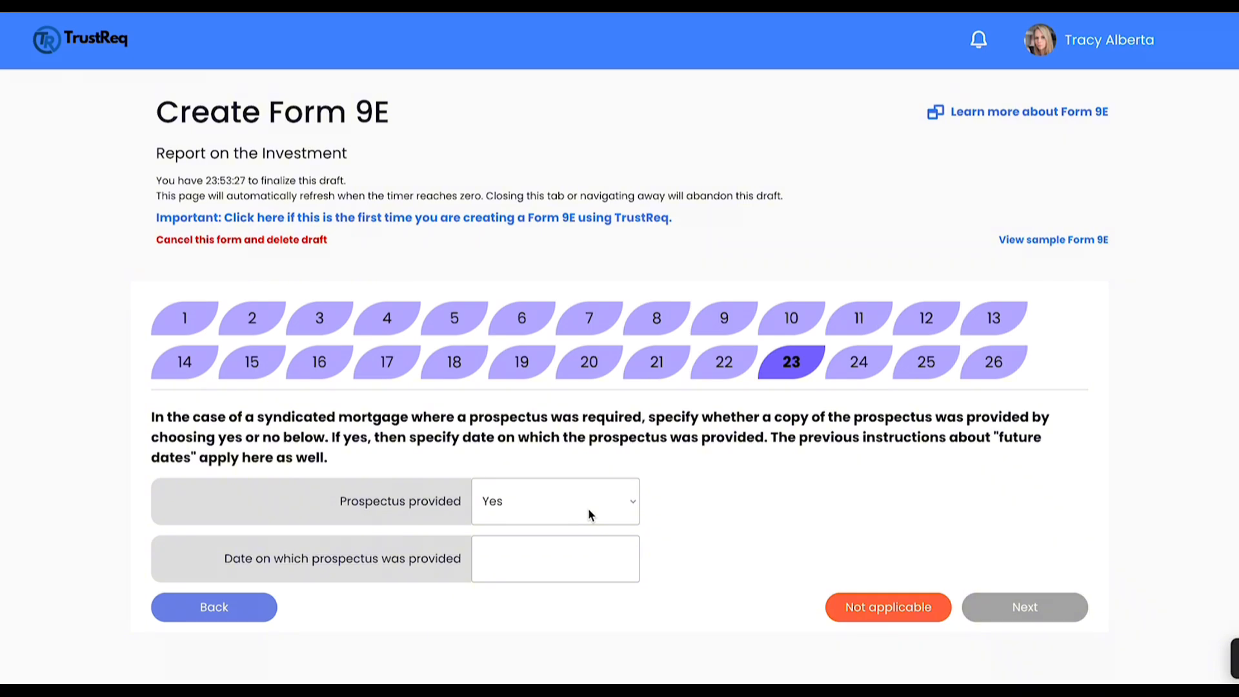
pyautogui.click(564, 571)
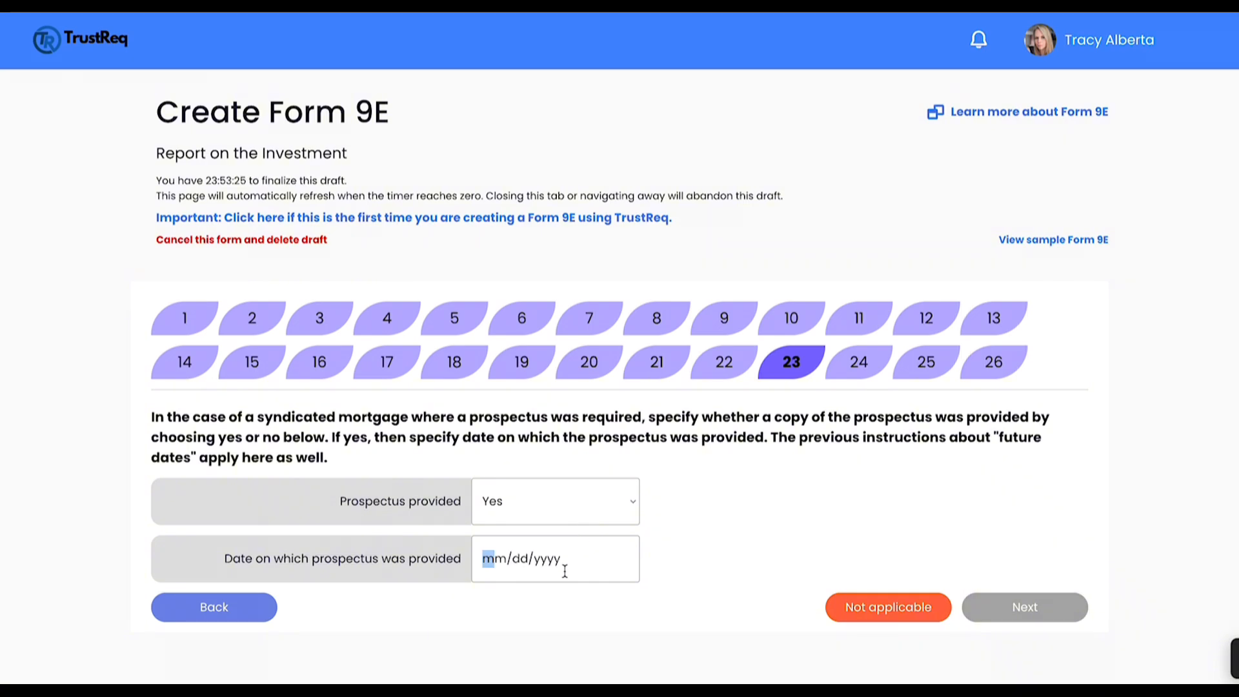
pyautogui.write('02112024')
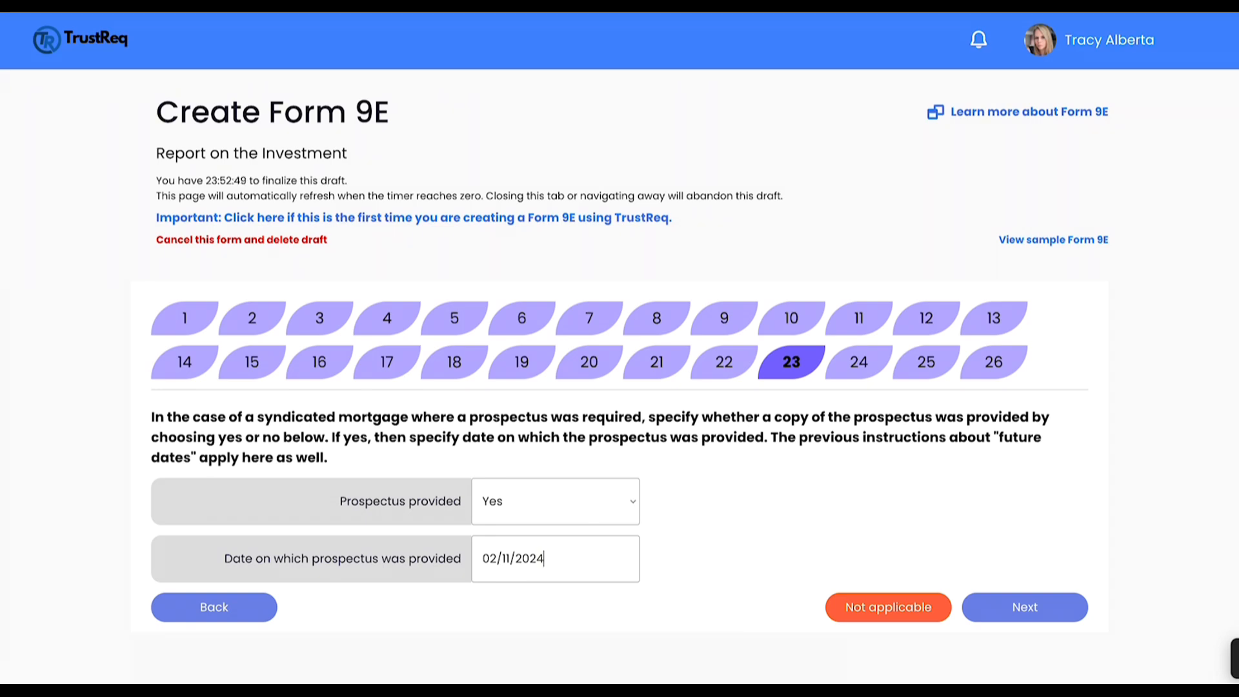
pyautogui.click(895, 613)
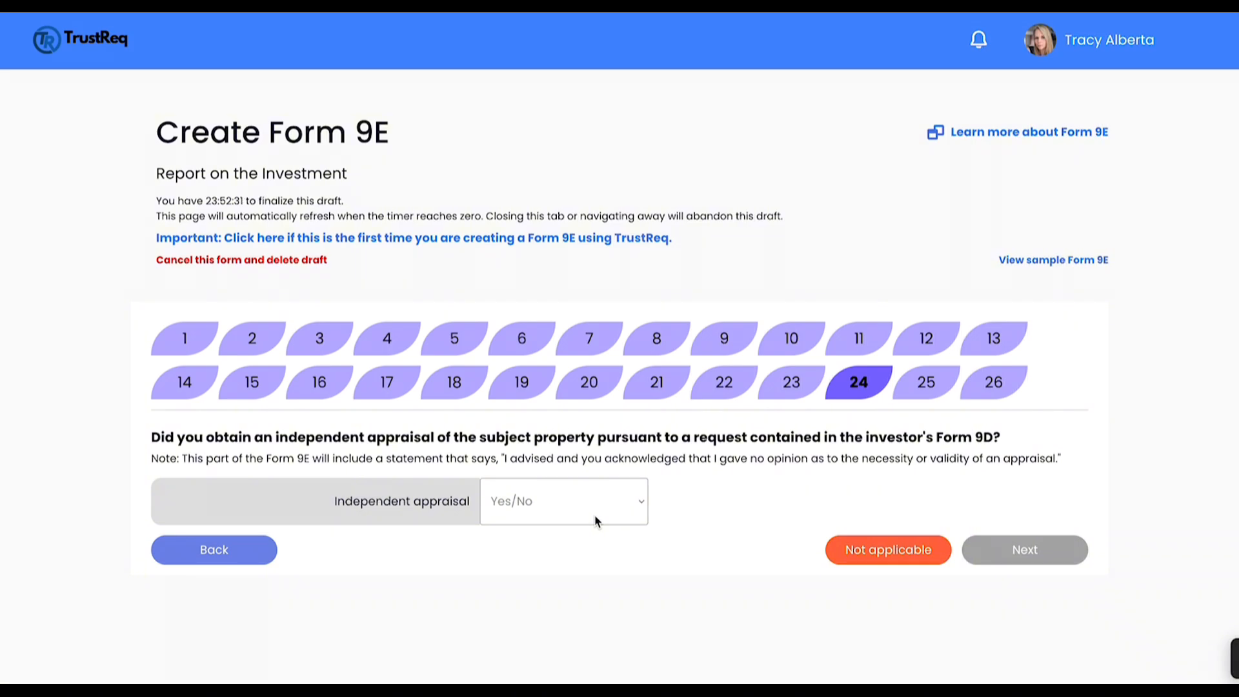
pyautogui.click(880, 552)
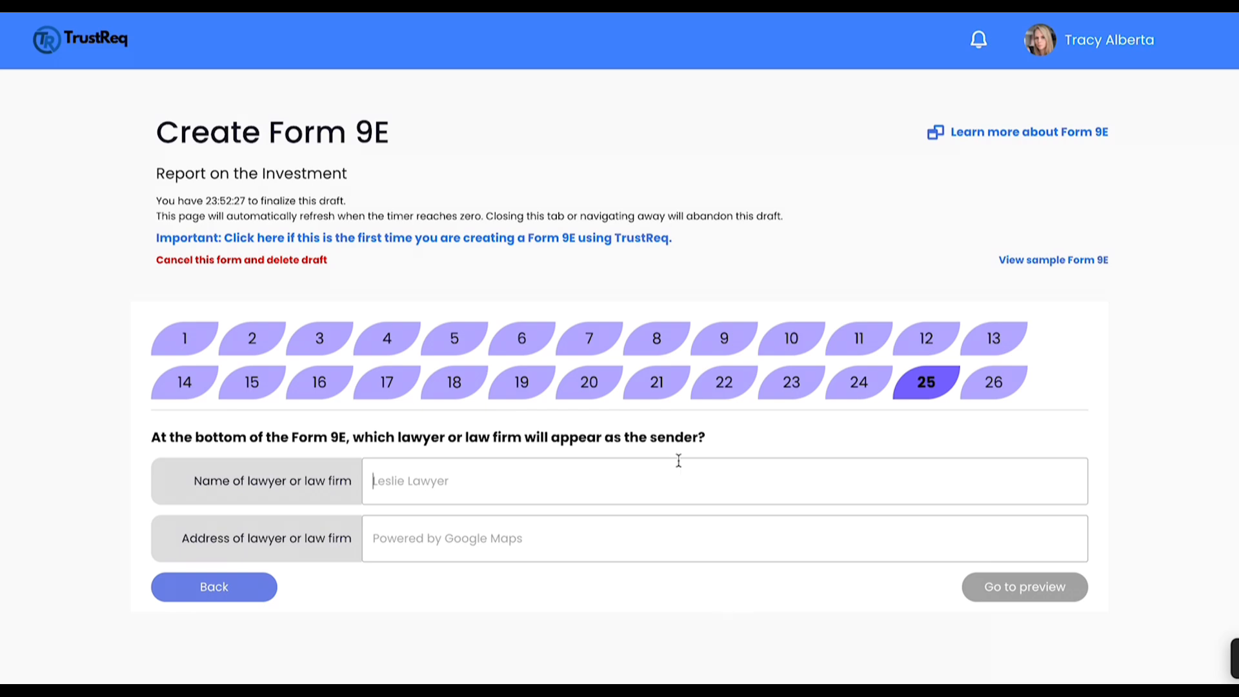
# Step: Enter the sending lawyer's name and choose the lawyer's address from the suggested addresses
pyautogui.write('Lesli')
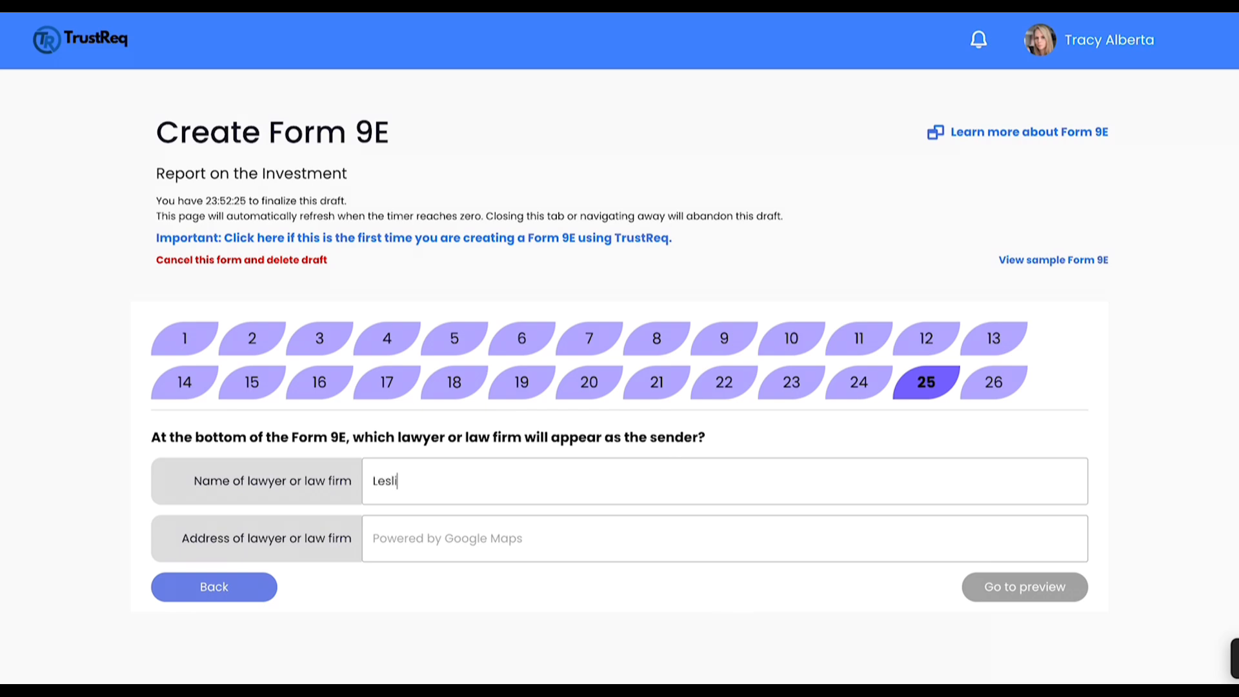
pyautogui.write('e Lawyer')
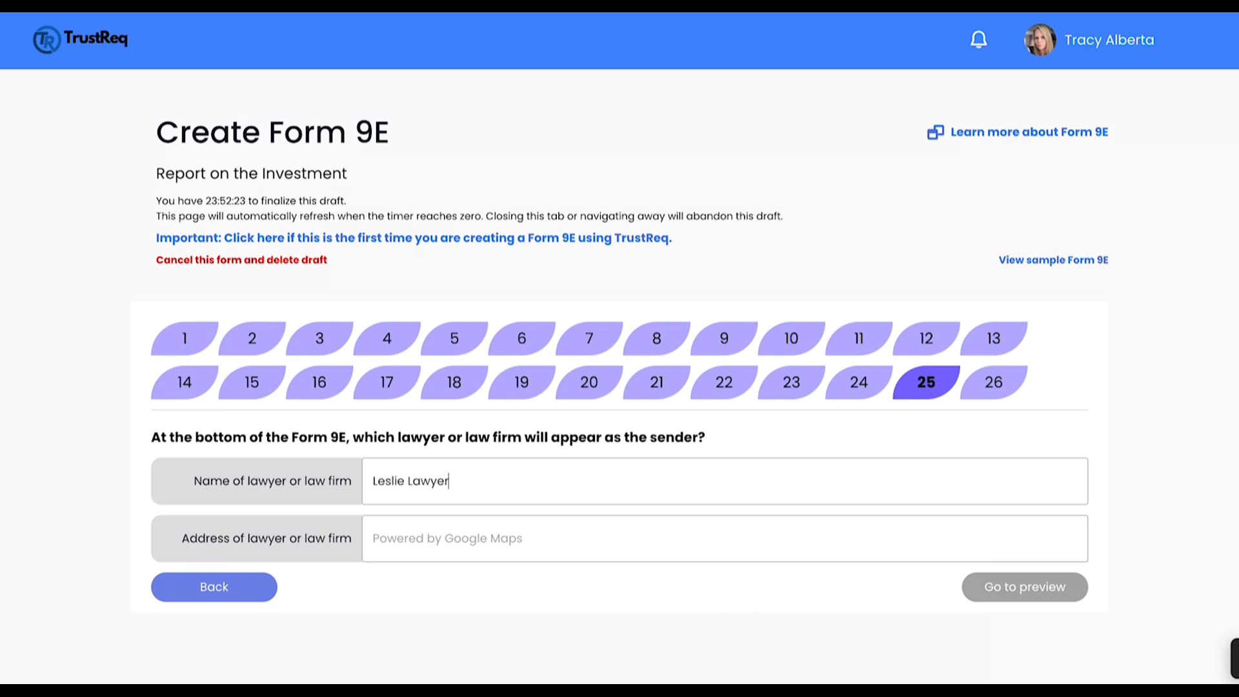
pyautogui.click(678, 536)
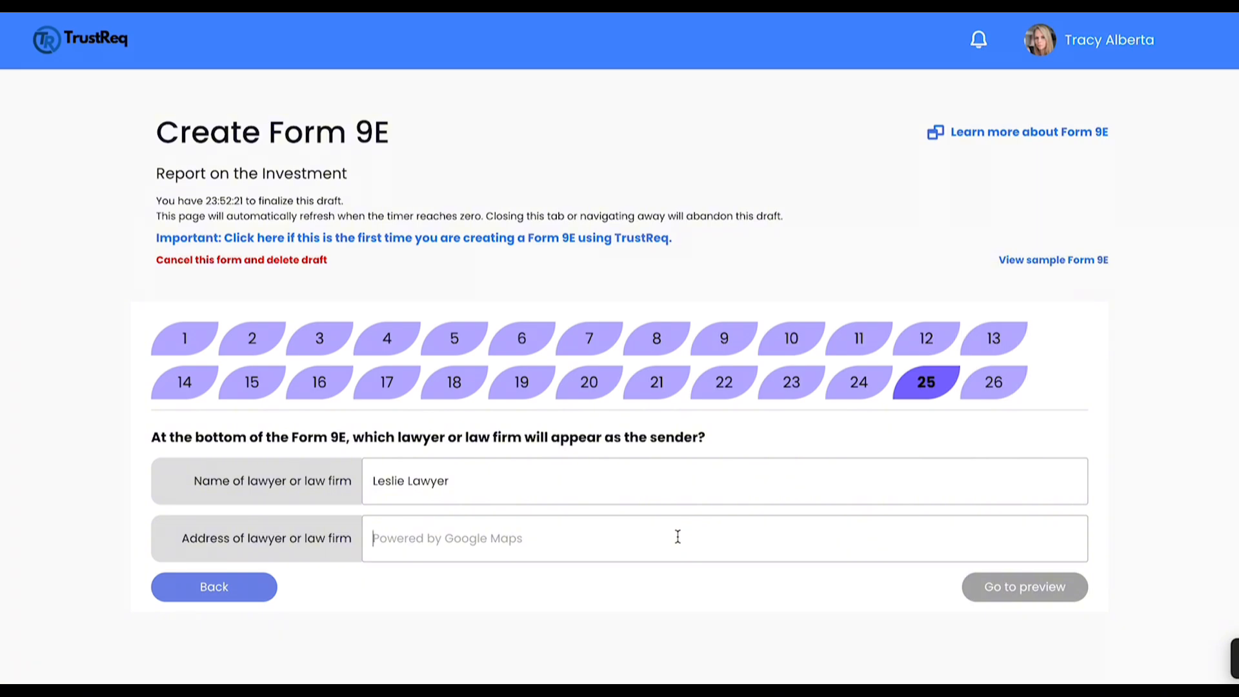
pyautogui.write('123')
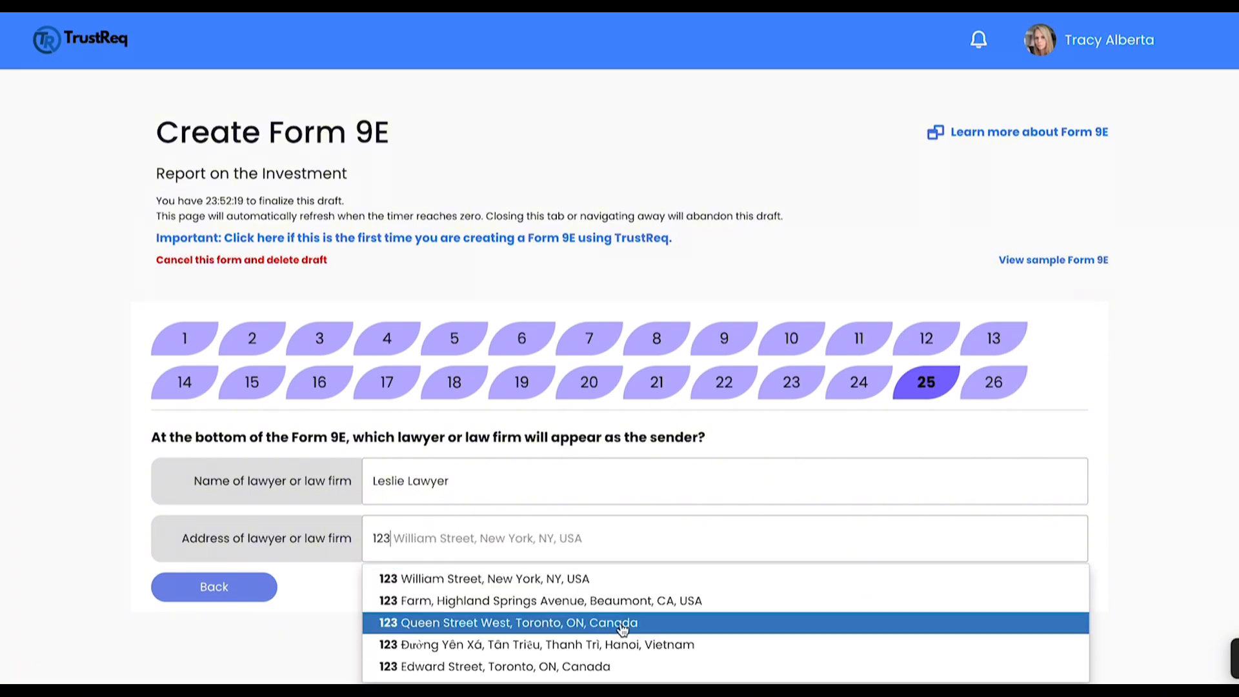
pyautogui.click(622, 626)
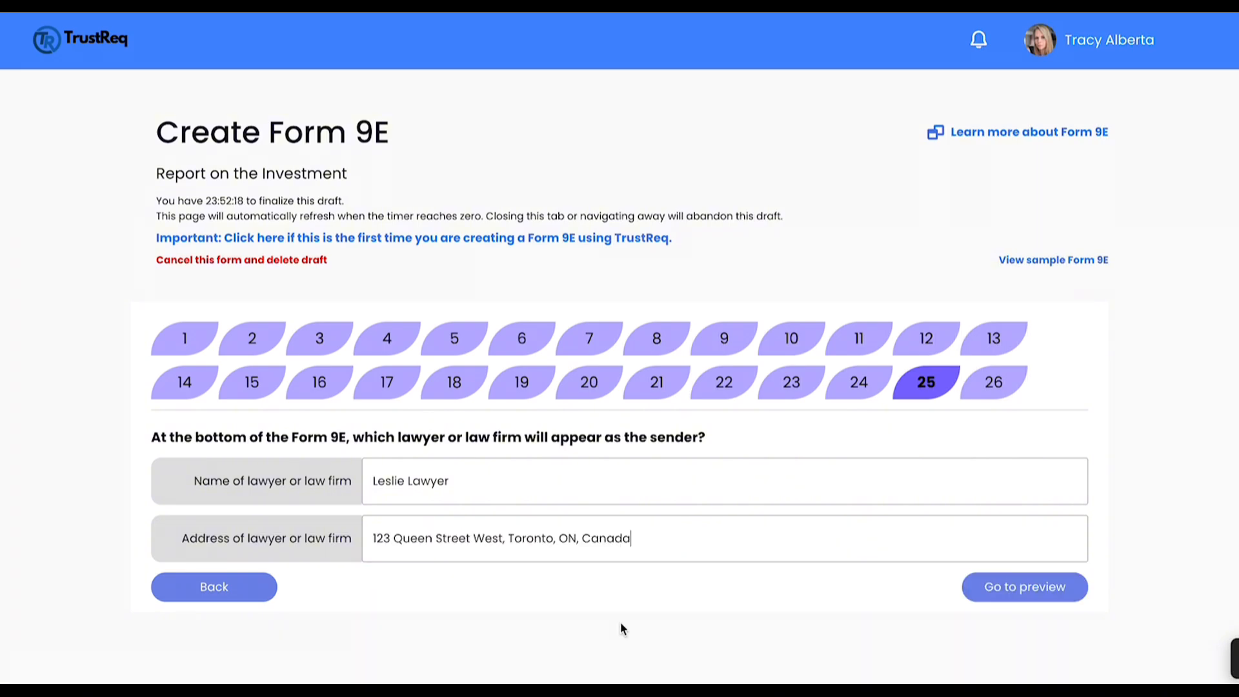
# Step: Go to the preview of the Form 9E, review all answers to the end, and finish the form
pyautogui.click(1004, 588)
pyautogui.scroll(-7, 1005, 600)
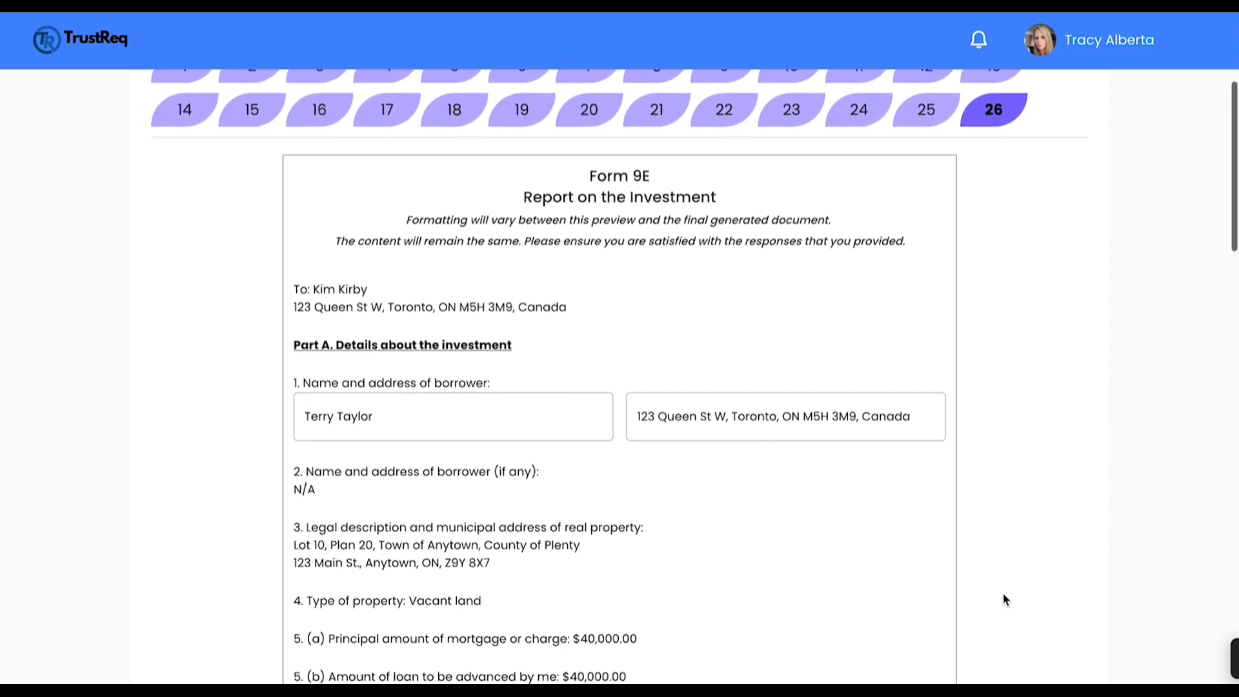
pyautogui.scroll(-10, 1005, 600)
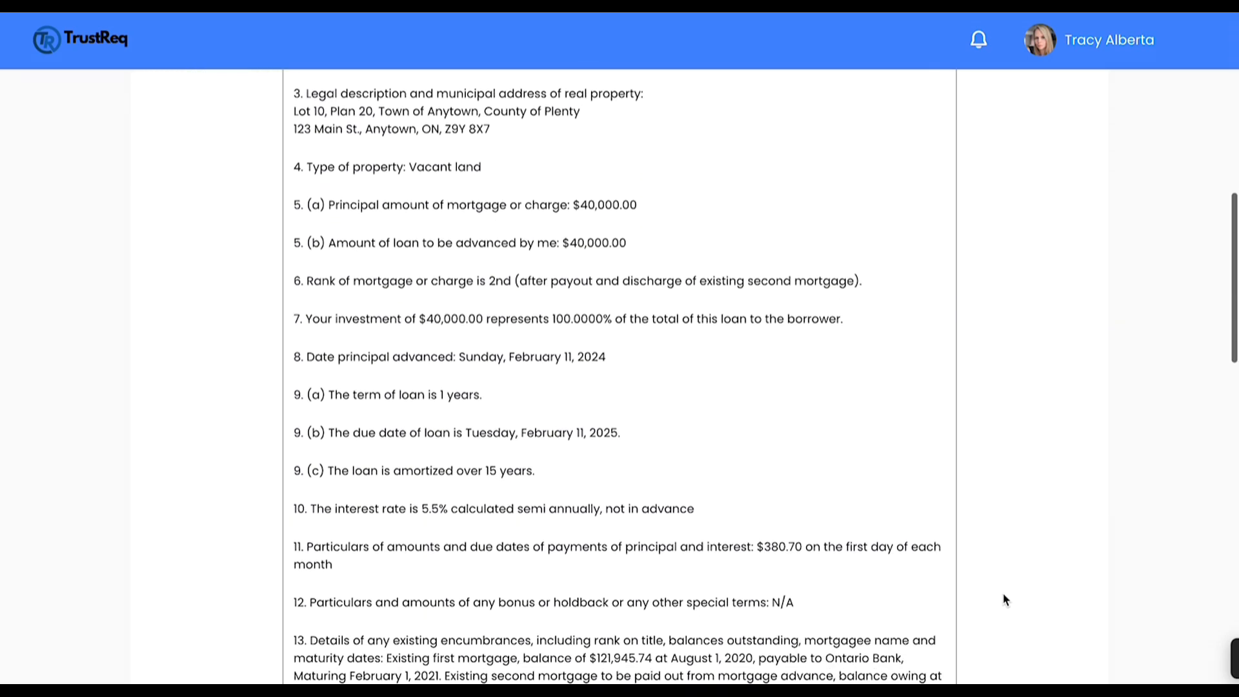
pyautogui.scroll(-10, 1004, 600)
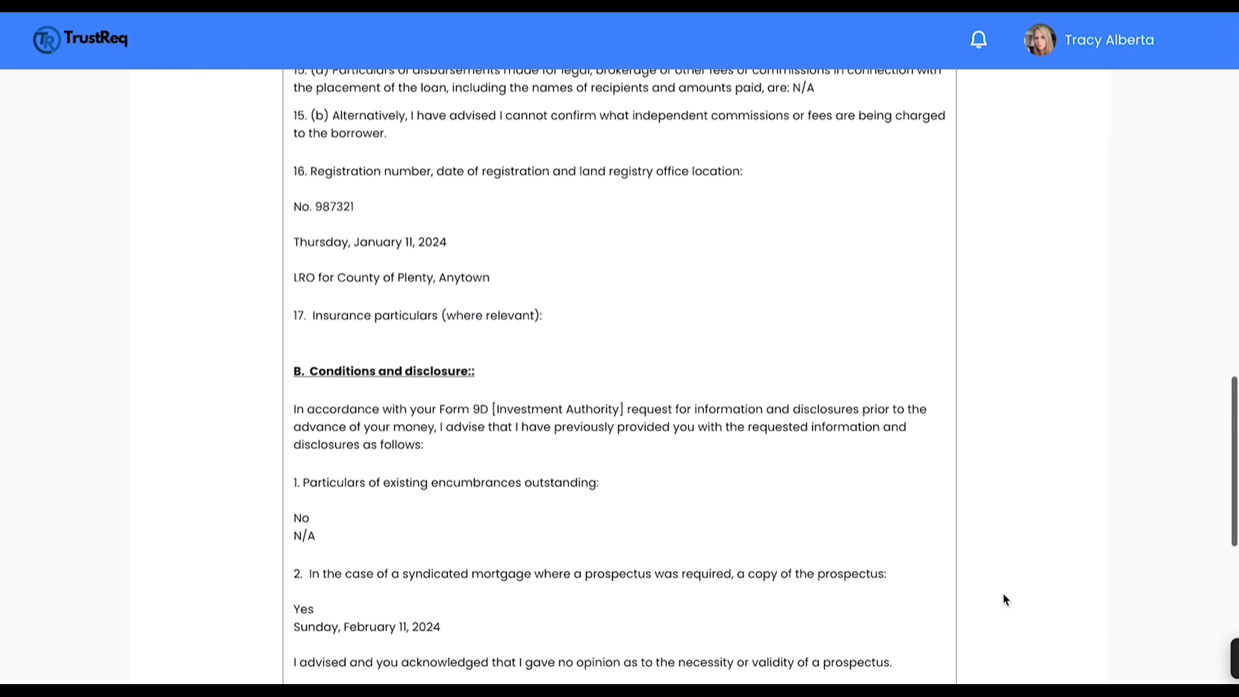
pyautogui.scroll(-4, 1005, 600)
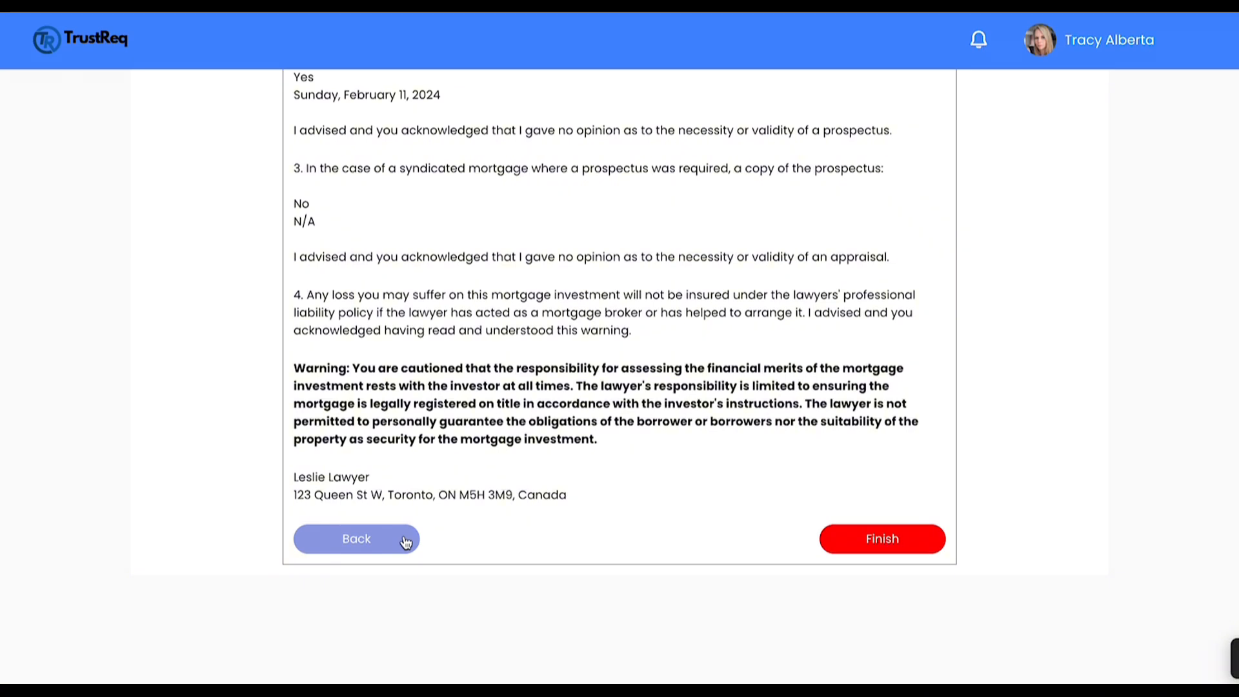
pyautogui.click(916, 549)
pyautogui.scroll(-3, 917, 551)
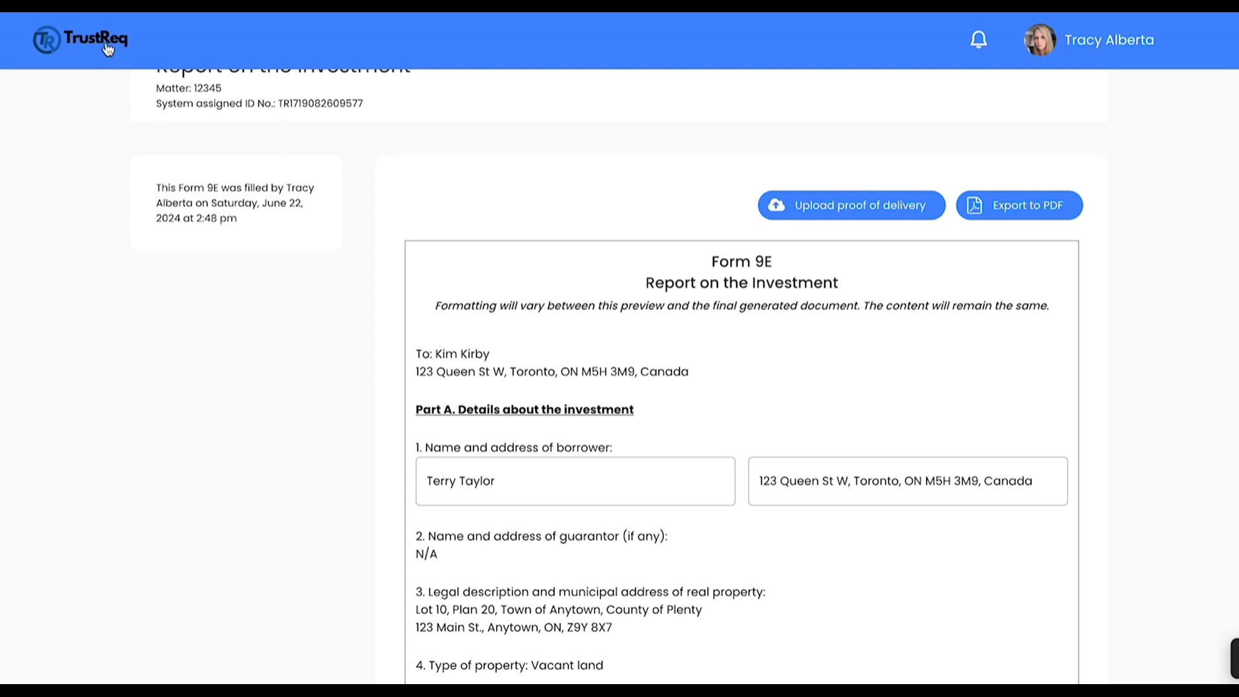
# Step: Return to the dashboard, list the 9D and 9E forms, and open the details of the newest Form 9E
pyautogui.click(108, 50)
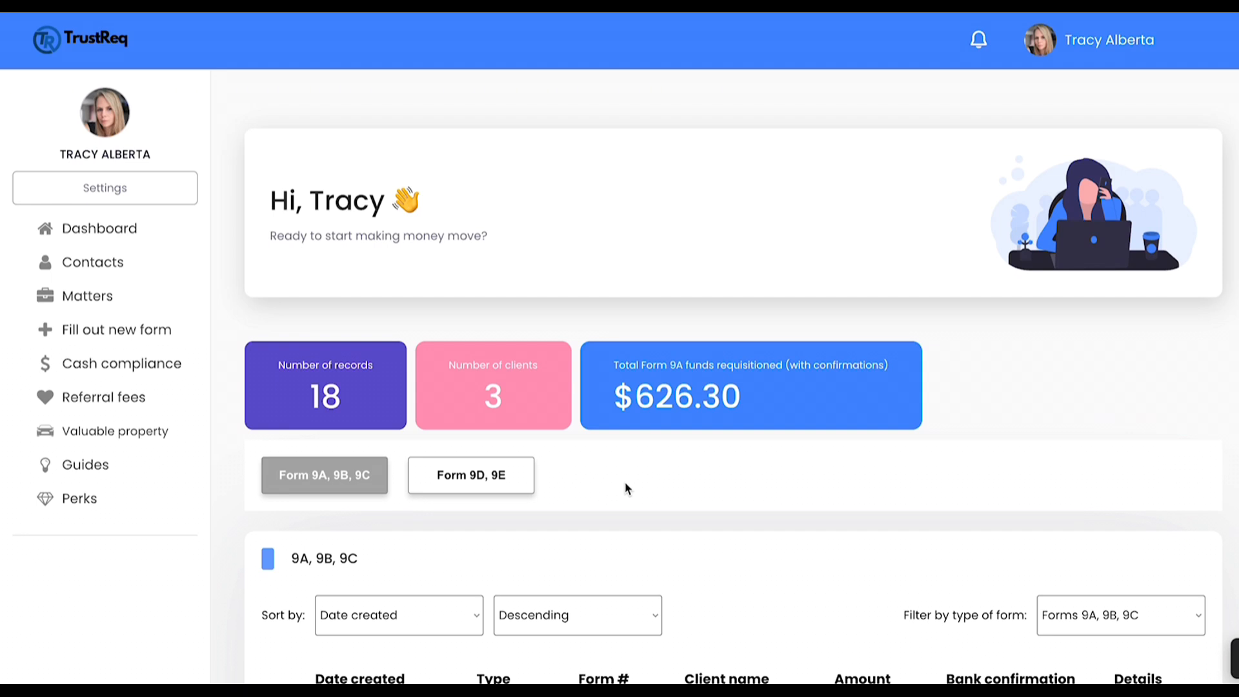
pyautogui.click(518, 486)
pyautogui.scroll(-4, 517, 485)
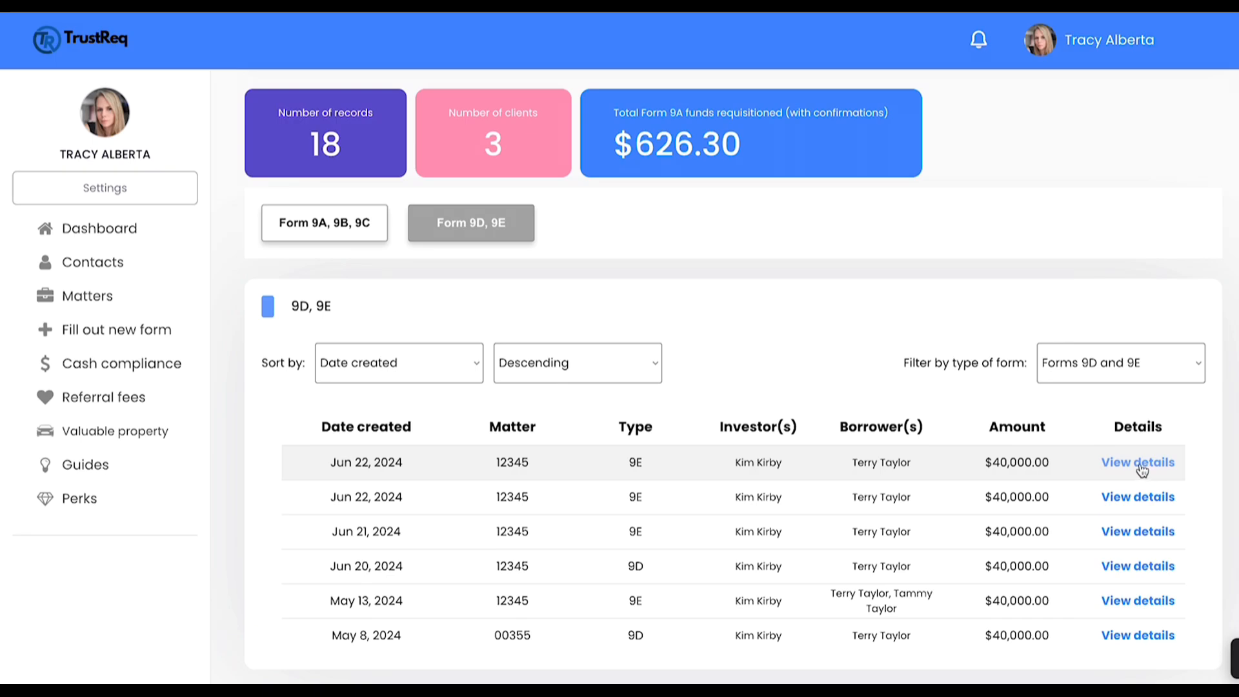
pyautogui.click(1141, 466)
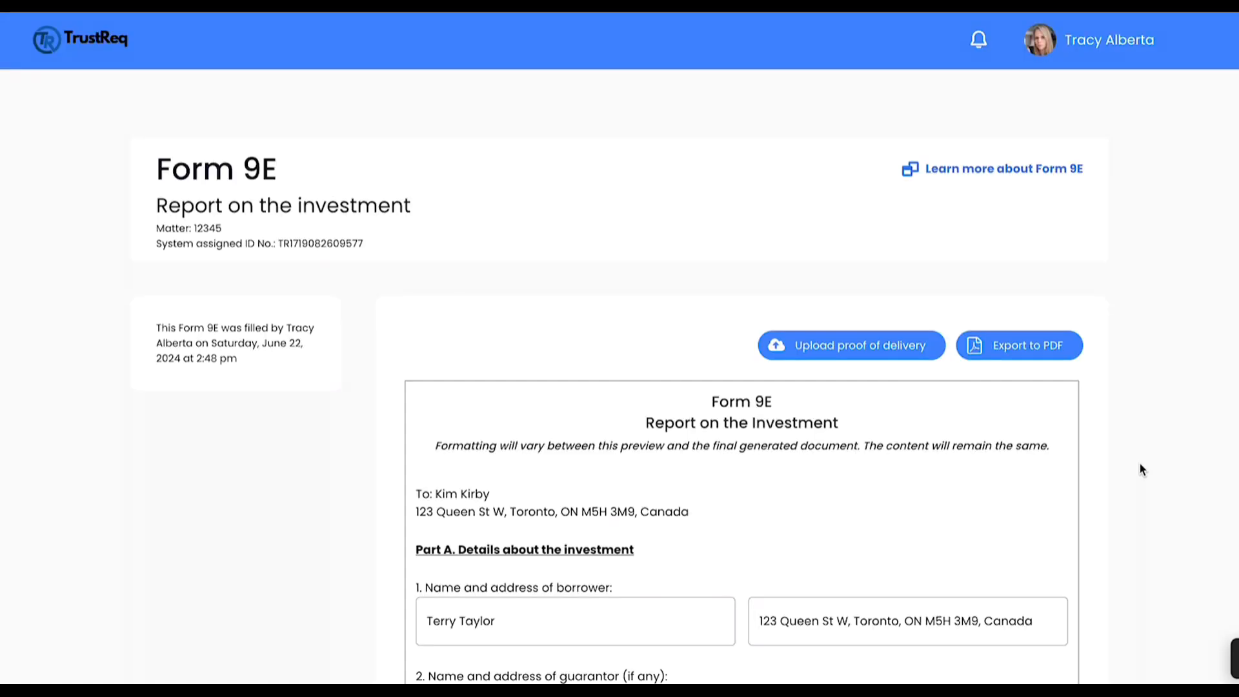
# Step: Export the completed Form 9E to PDF and look through the generated document
pyautogui.scroll(-6, 1139, 464)
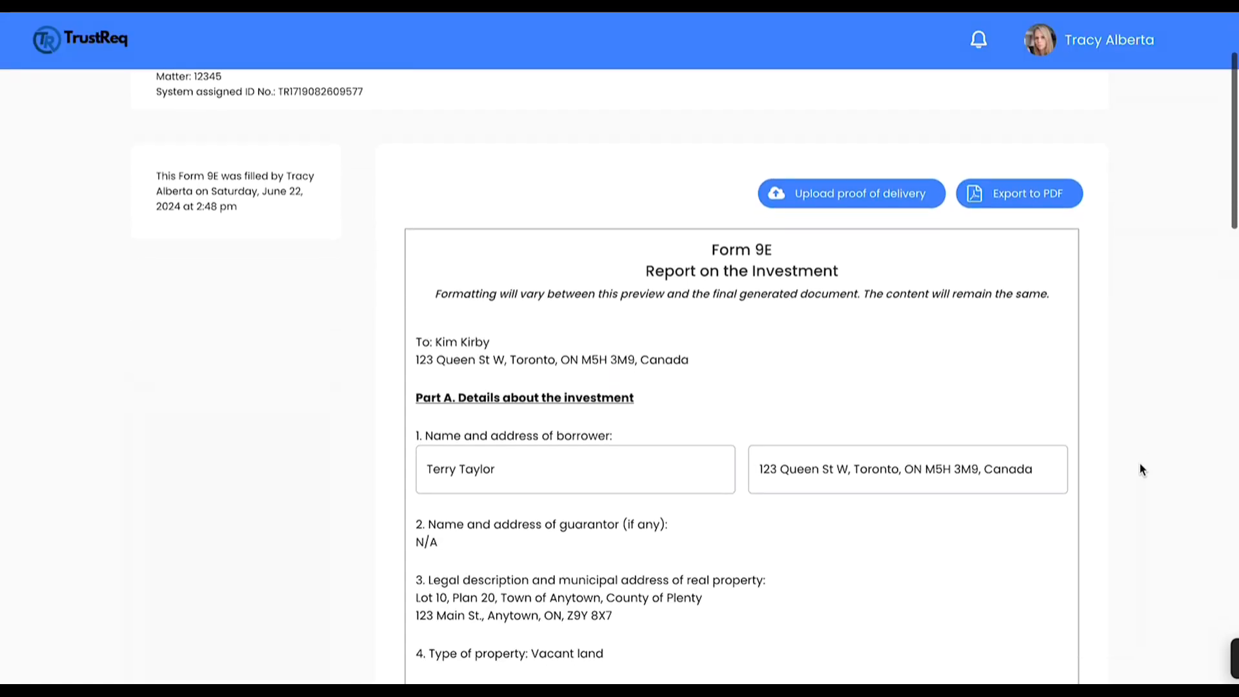
pyautogui.scroll(5, 1139, 464)
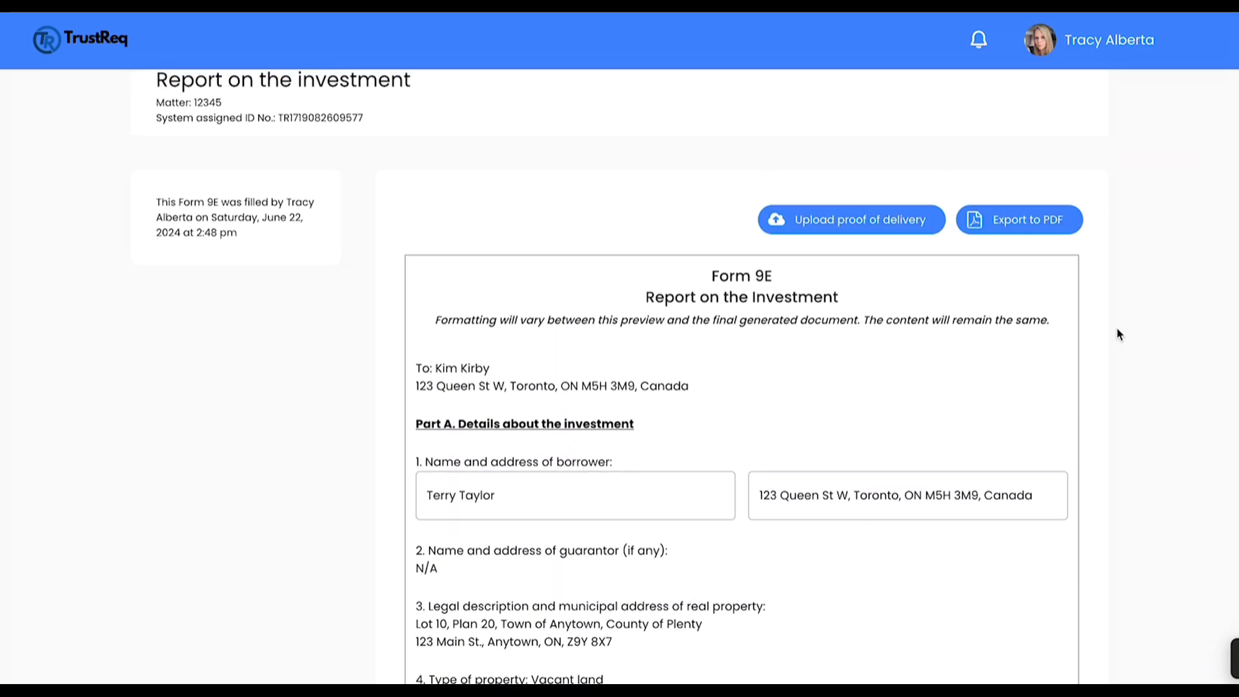
pyautogui.click(1032, 231)
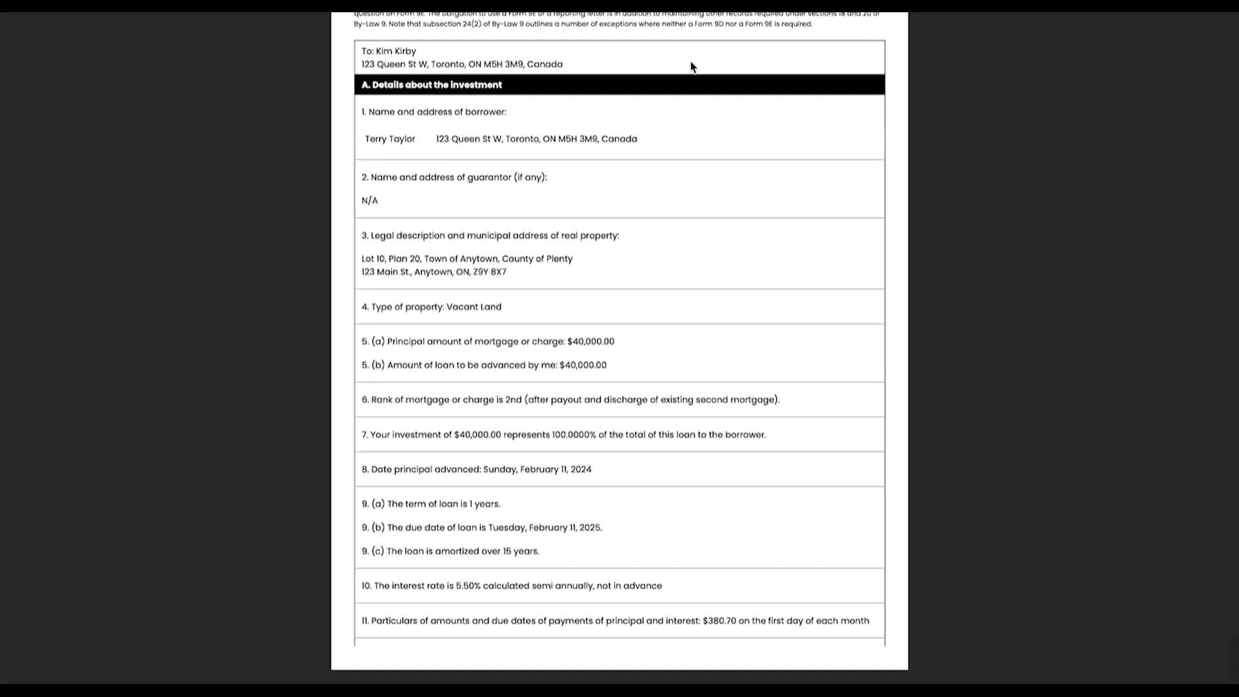
pyautogui.scroll(-2, 752, 133)
pyautogui.scroll(-1, 754, 139)
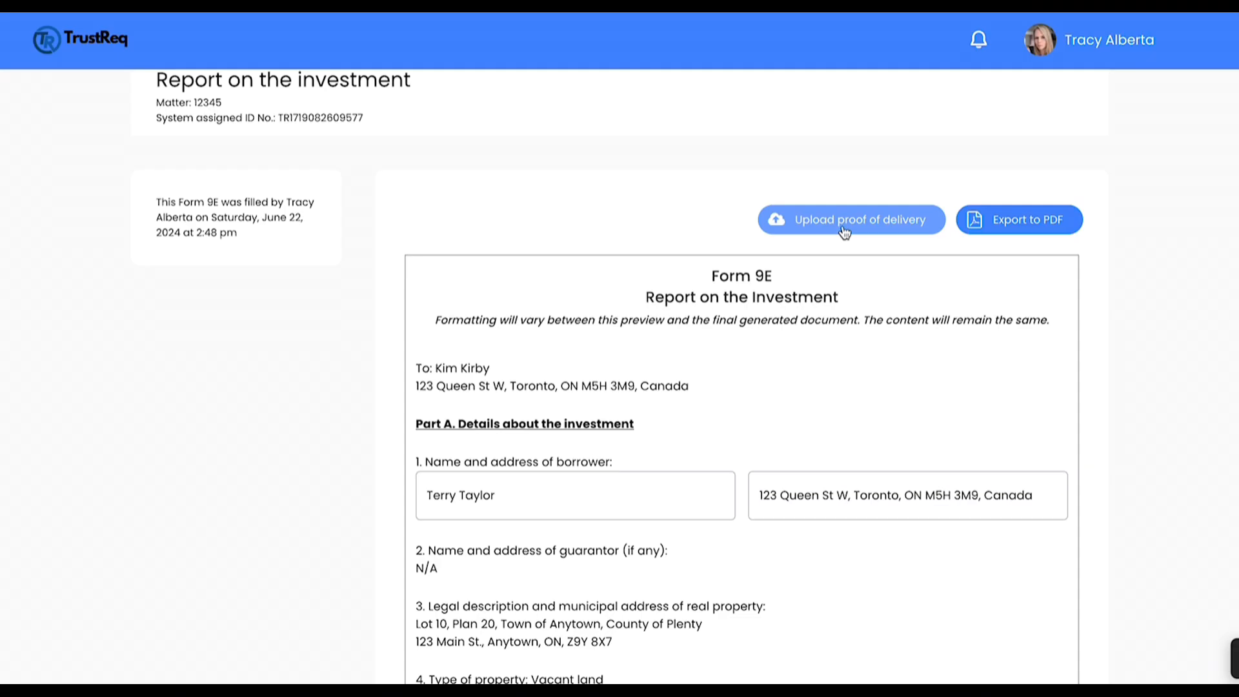
pyautogui.click(843, 229)
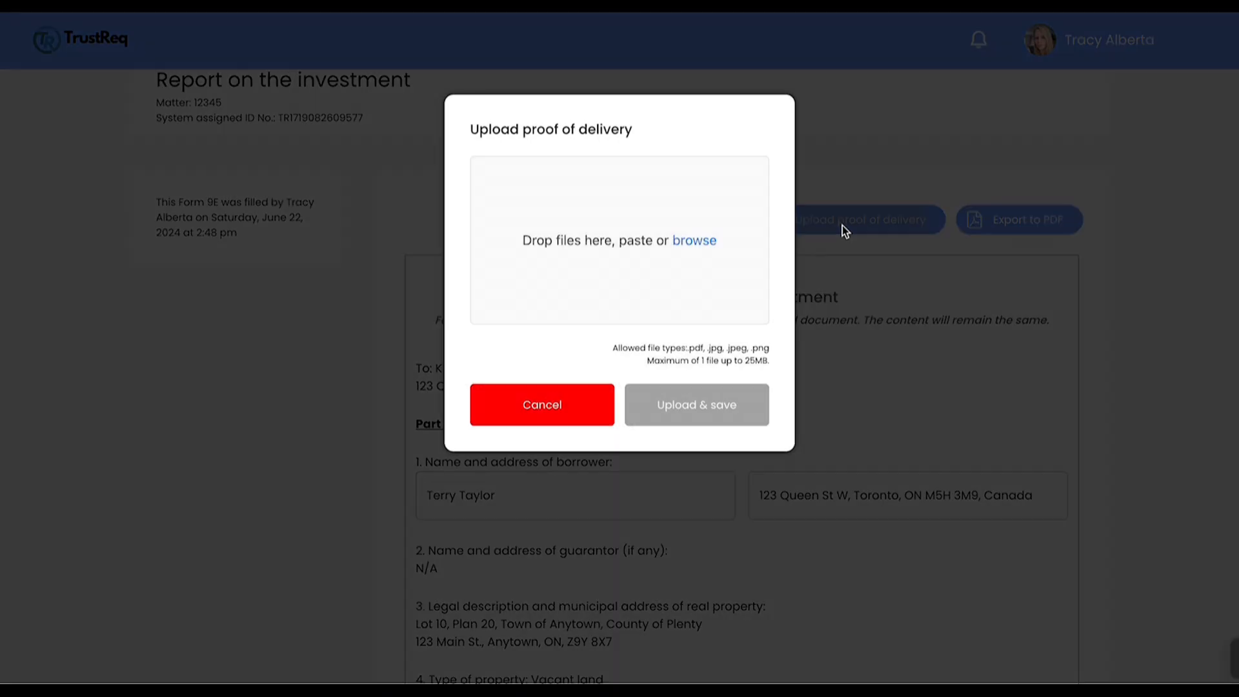
pyautogui.click(695, 242)
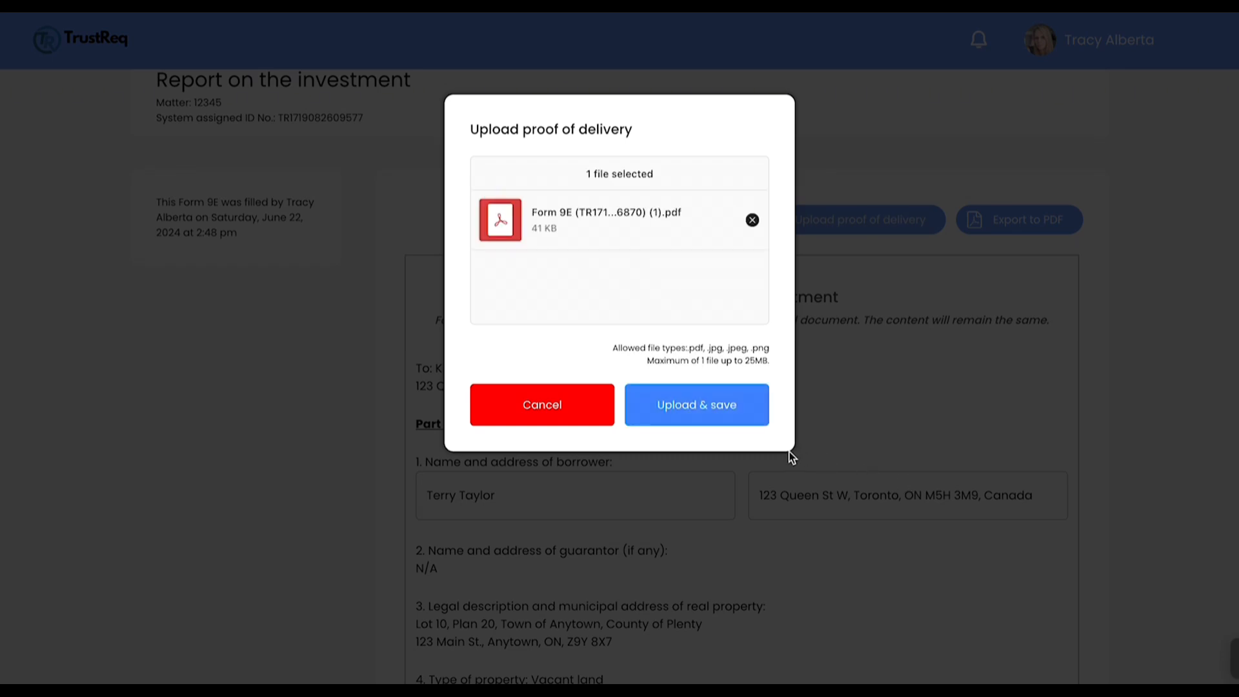
pyautogui.click(736, 418)
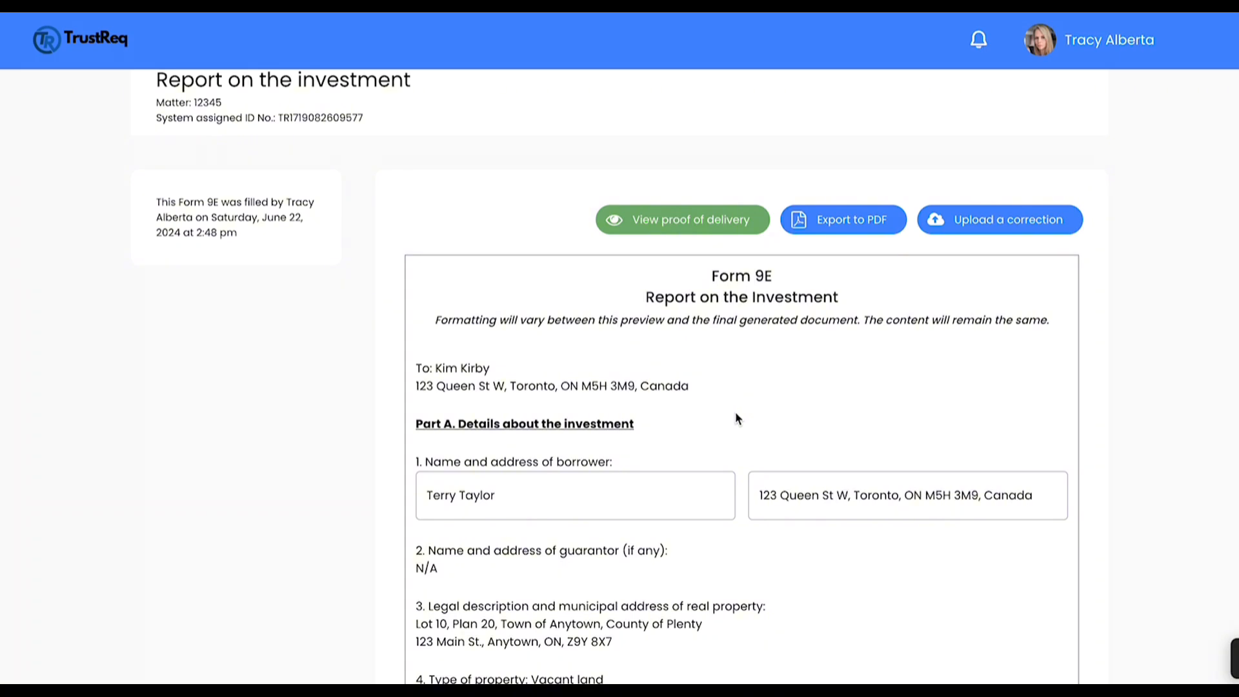
pyautogui.click(1024, 231)
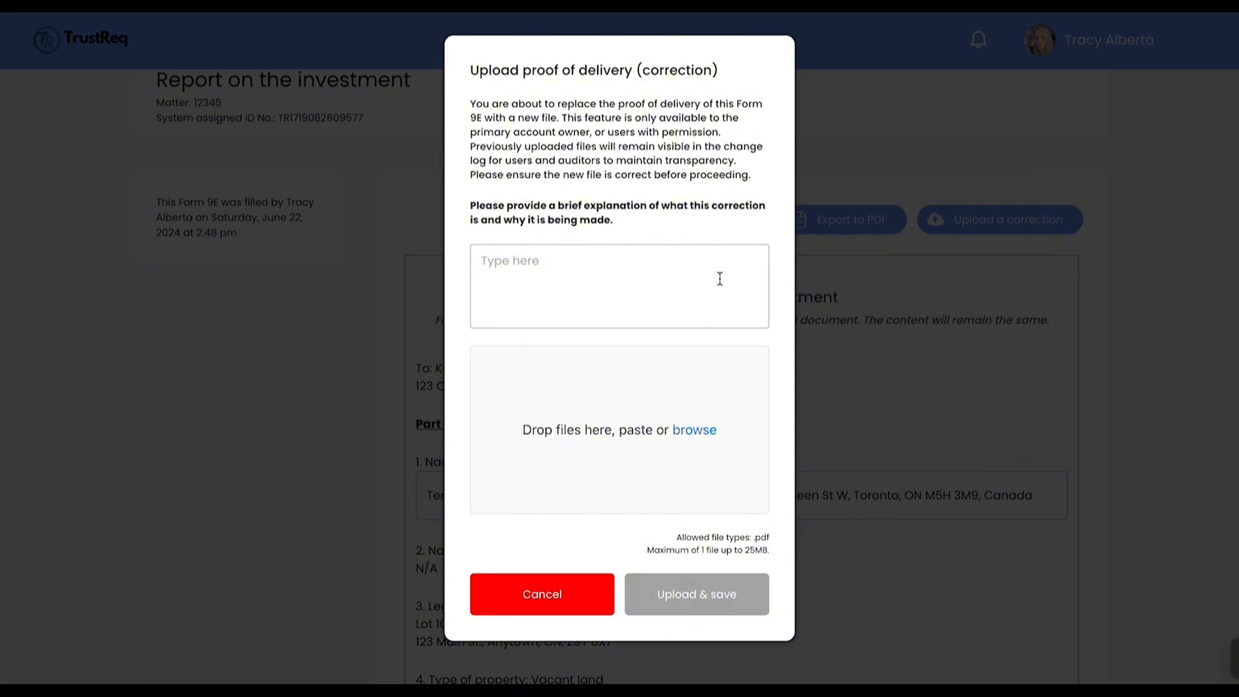
pyautogui.click(691, 436)
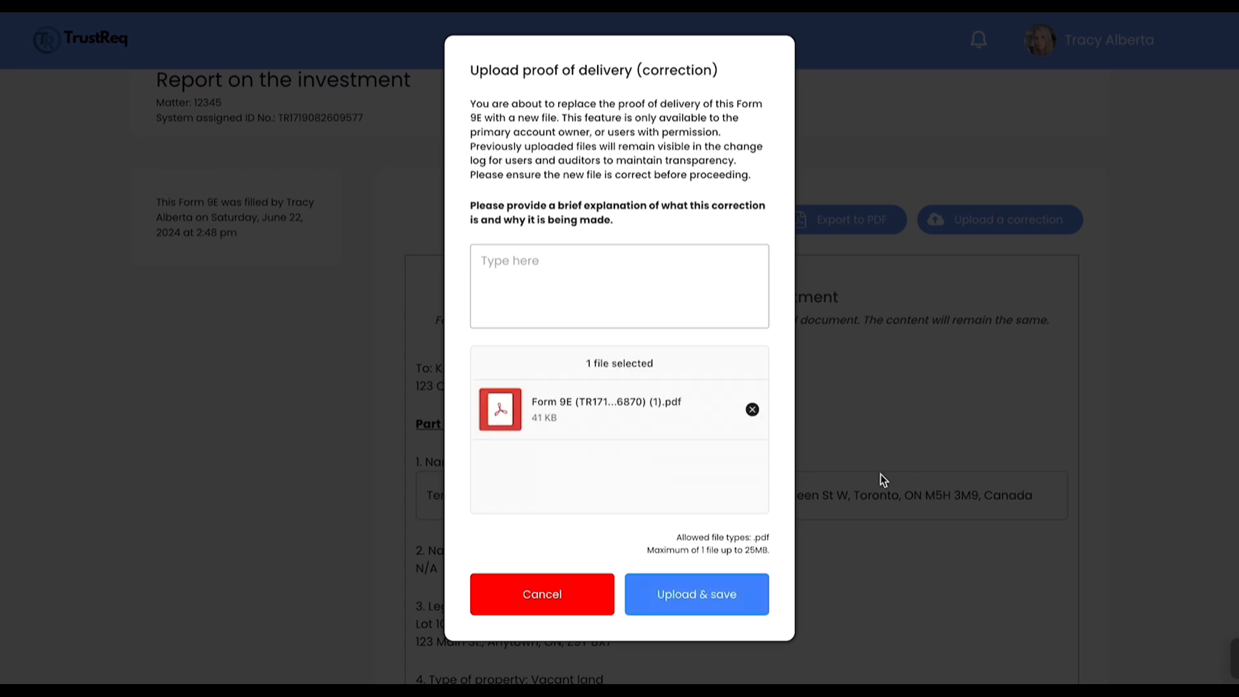
pyautogui.click(594, 293)
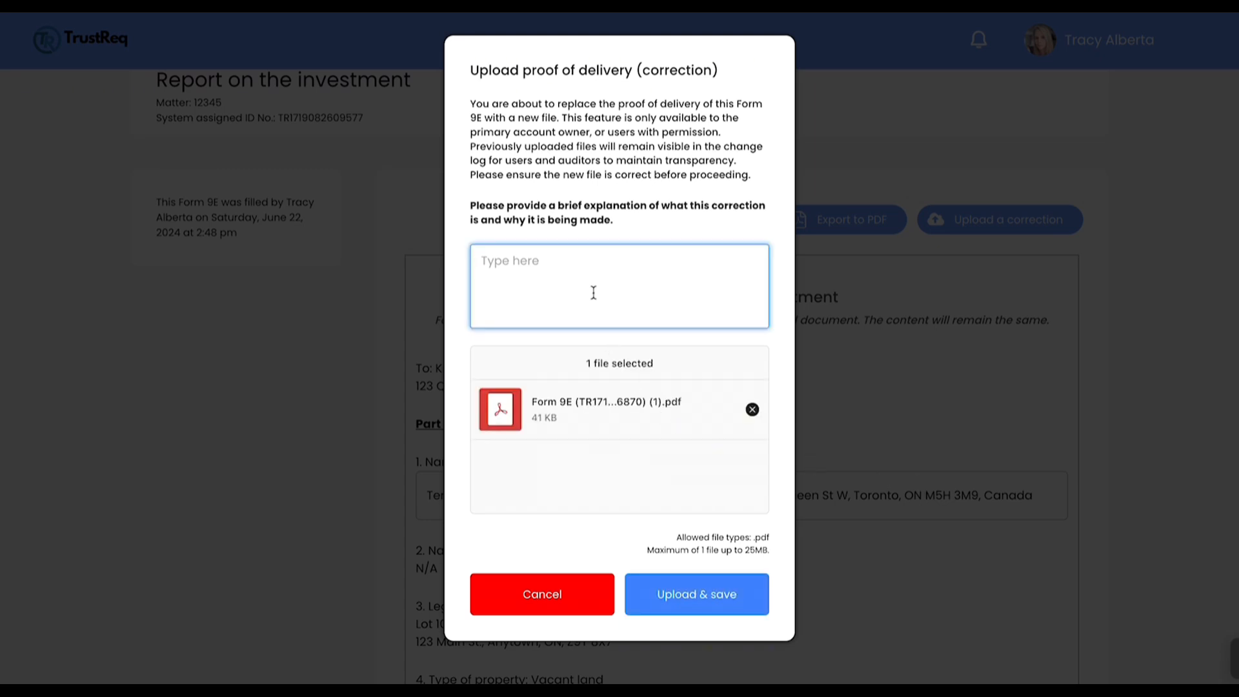
pyautogui.write('I uploaded thge')
pyautogui.press('BackSpace')
pyautogui.press('BackSpace')
pyautogui.write('e wrong file')
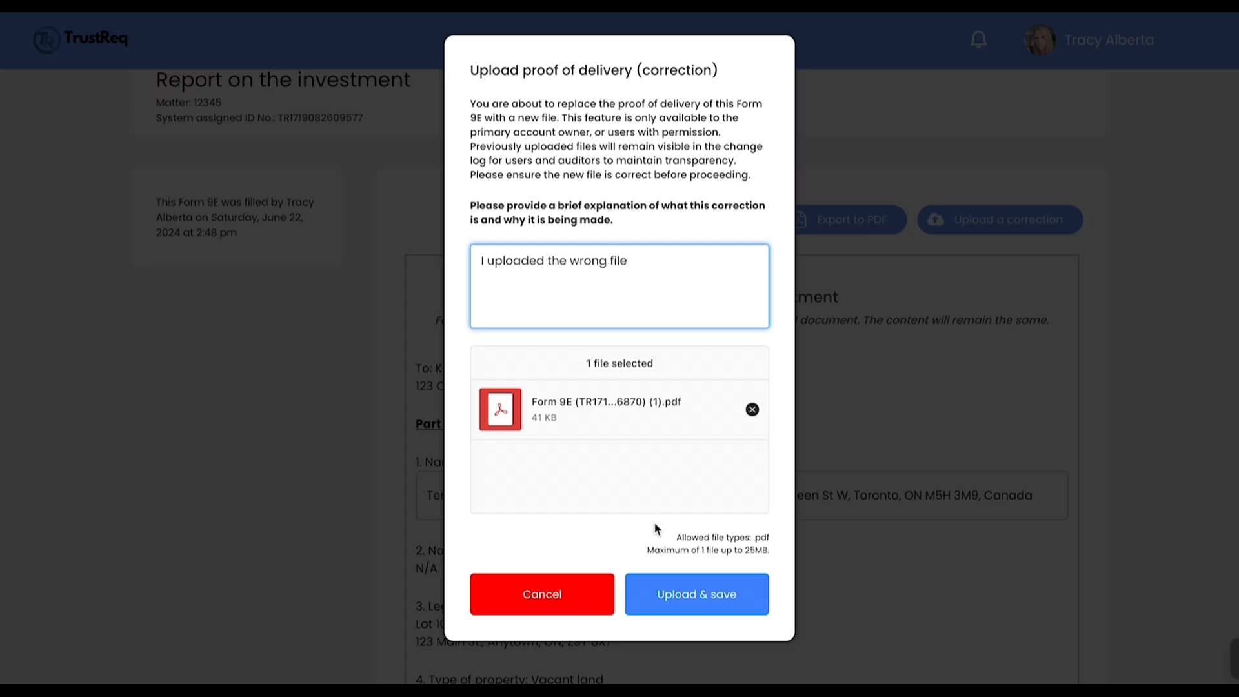
pyautogui.click(702, 593)
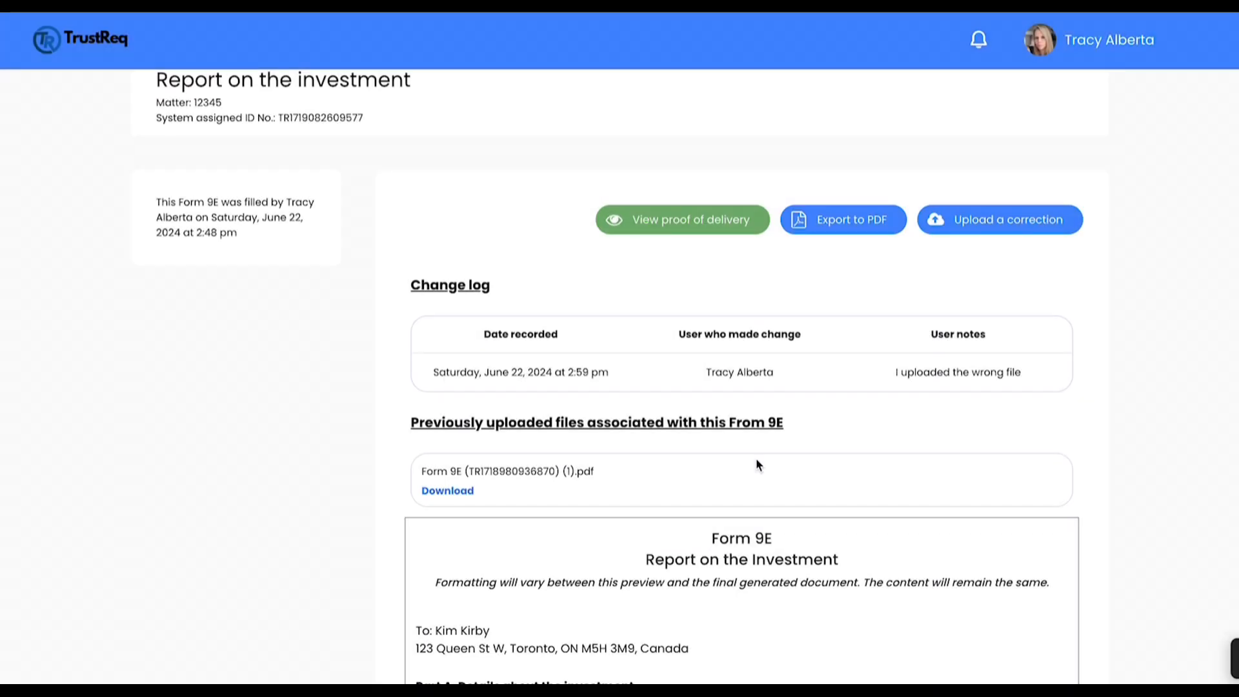